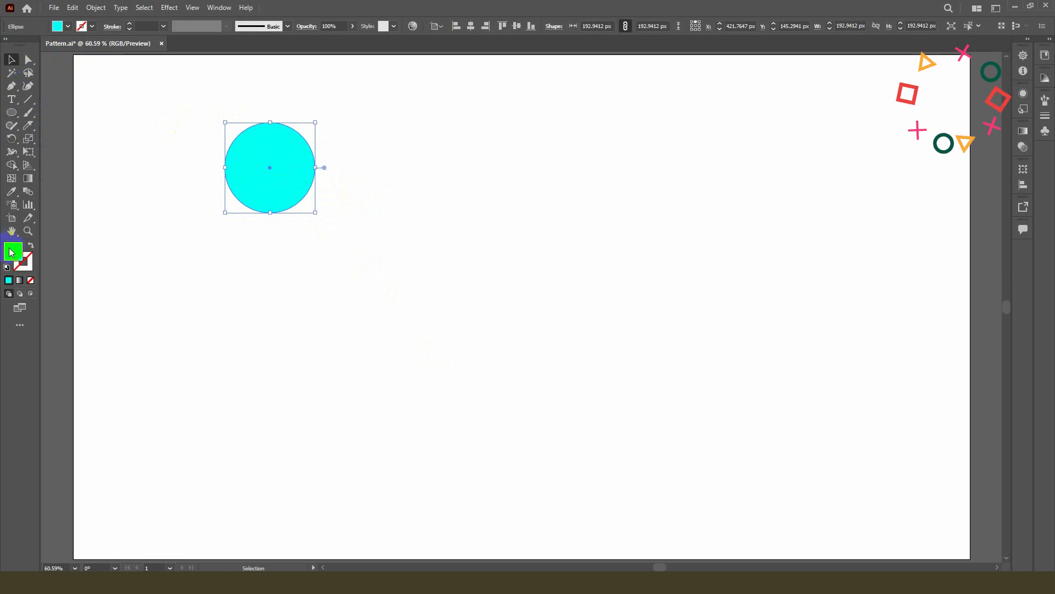
- Change the circle's fill to the dark teal 195954
double_click(16, 255)
left_click_drag(775, 269, 649, 197)
left_click(710, 319)
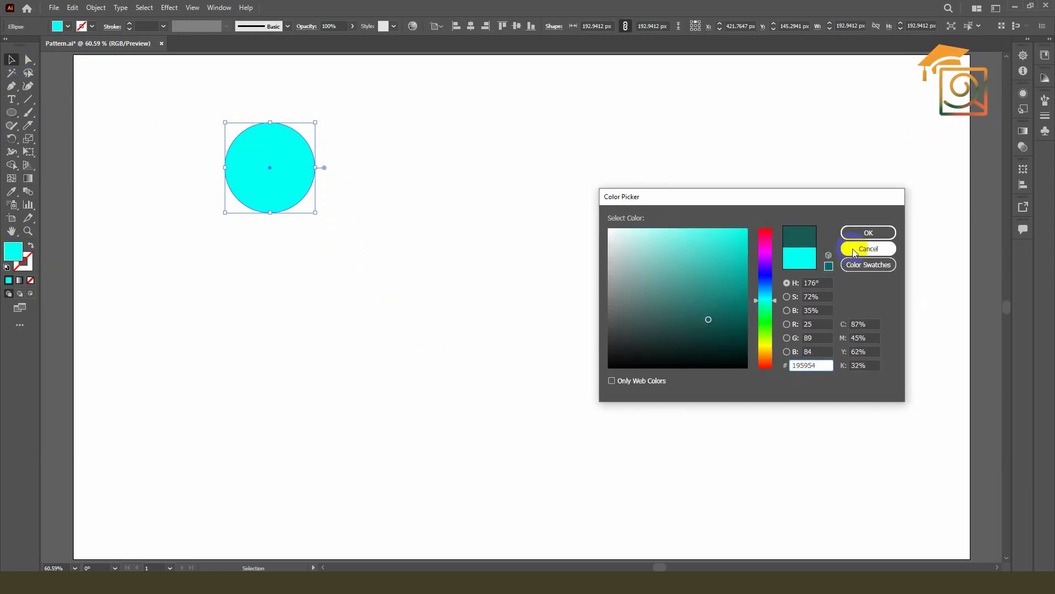
left_click(864, 233)
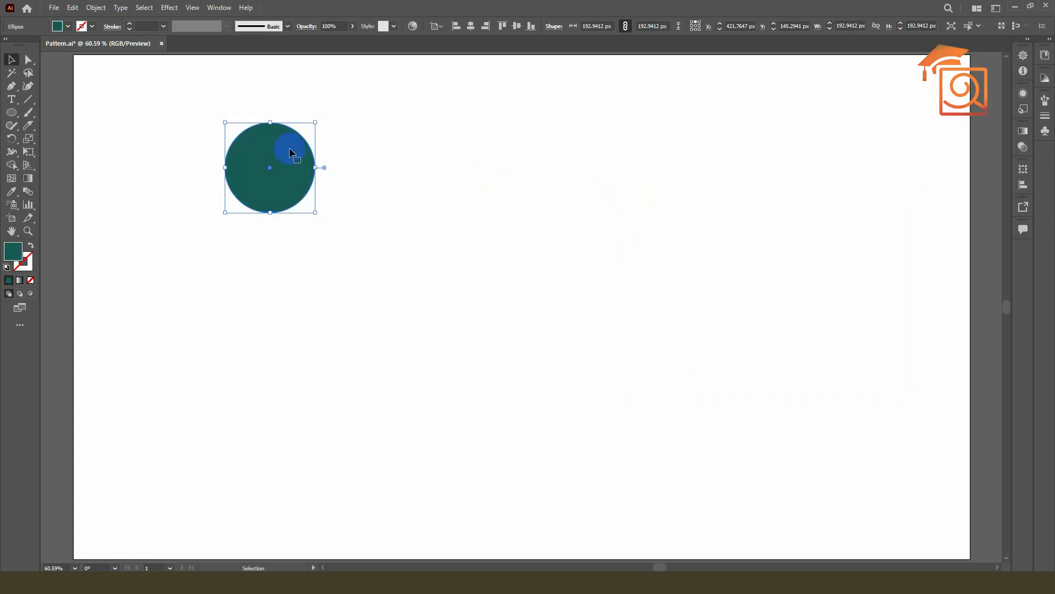
- Give the circle a 6 pt stroke in the very dark teal 012b28
left_click(28, 263)
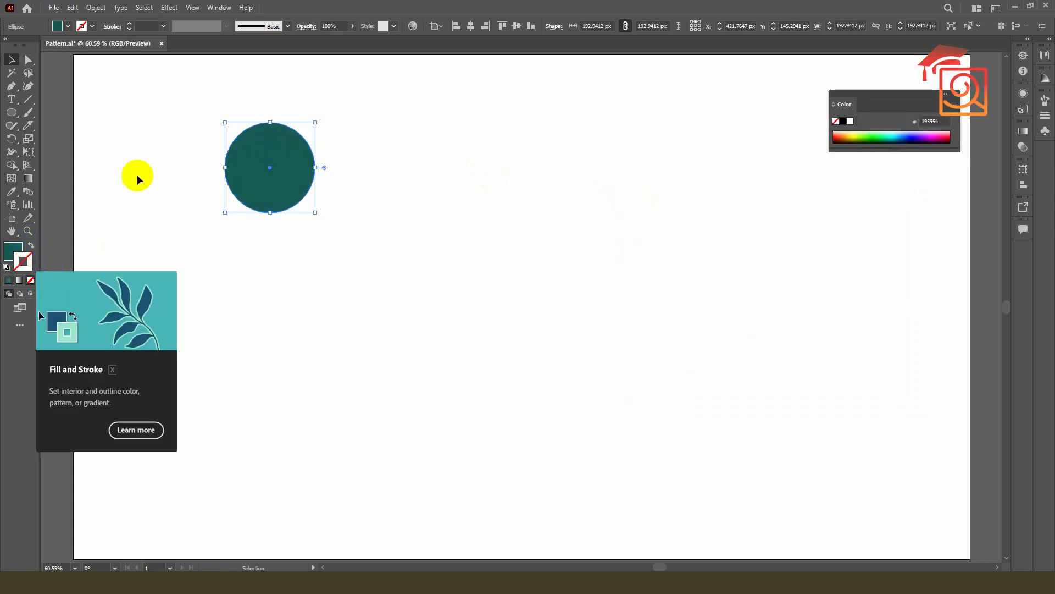
double_click(23, 262)
left_click(742, 340)
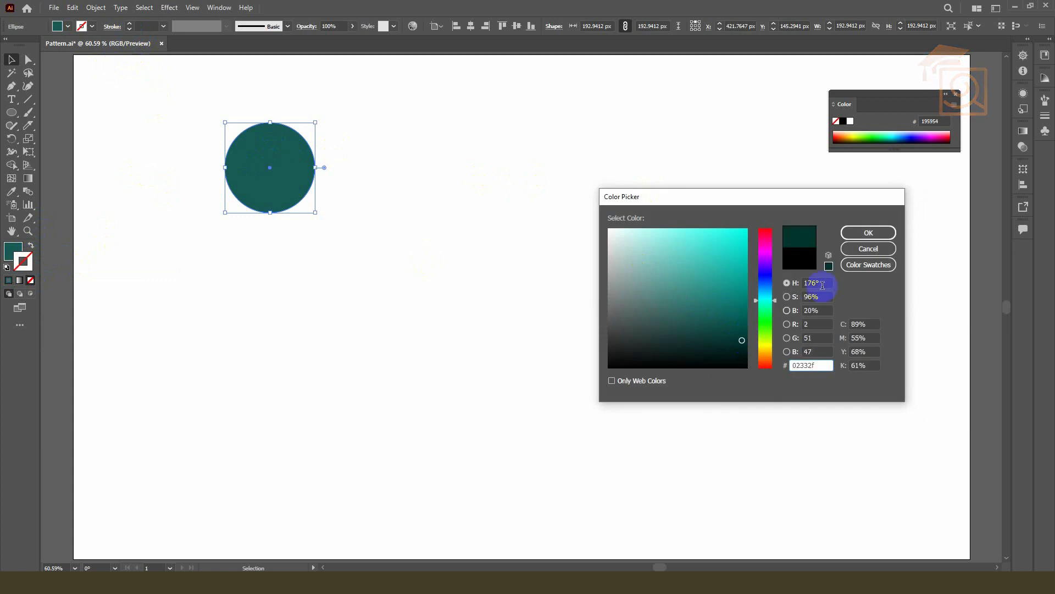
left_click(868, 233)
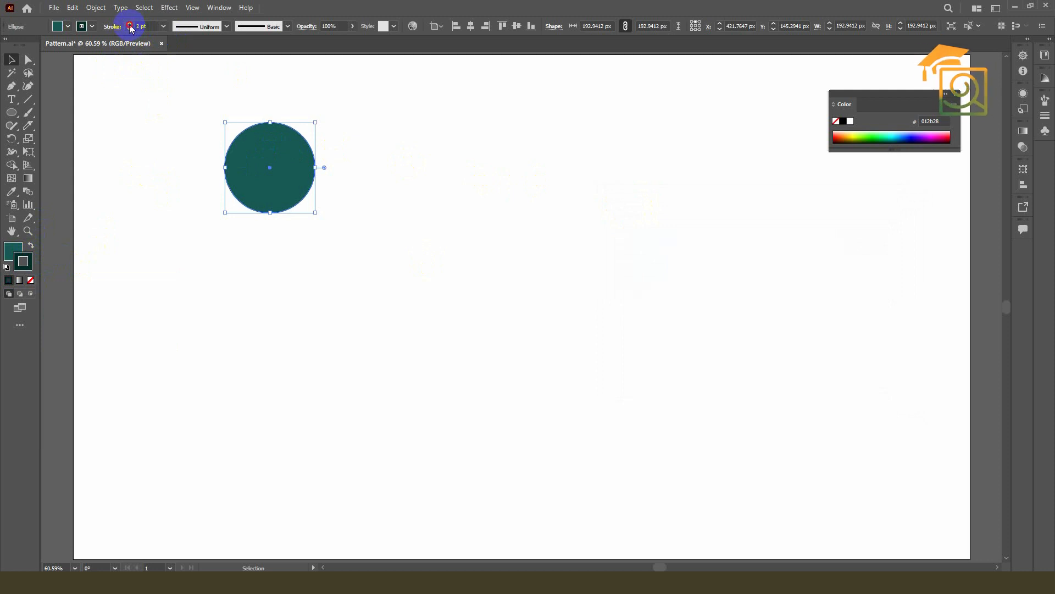
left_click(339, 260)
scroll(229, 126, "up", 2)
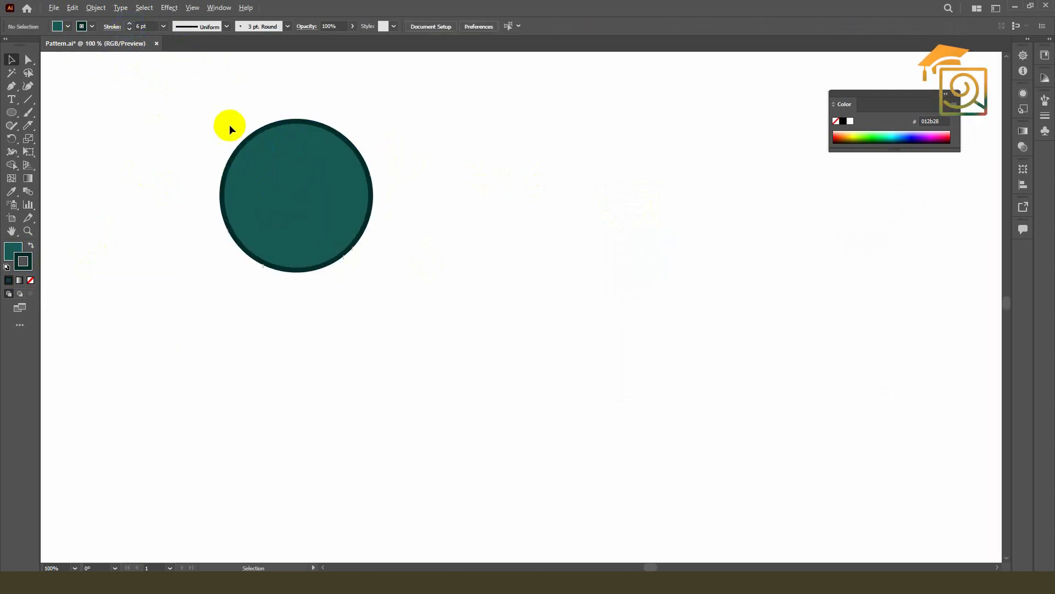
left_click(286, 160)
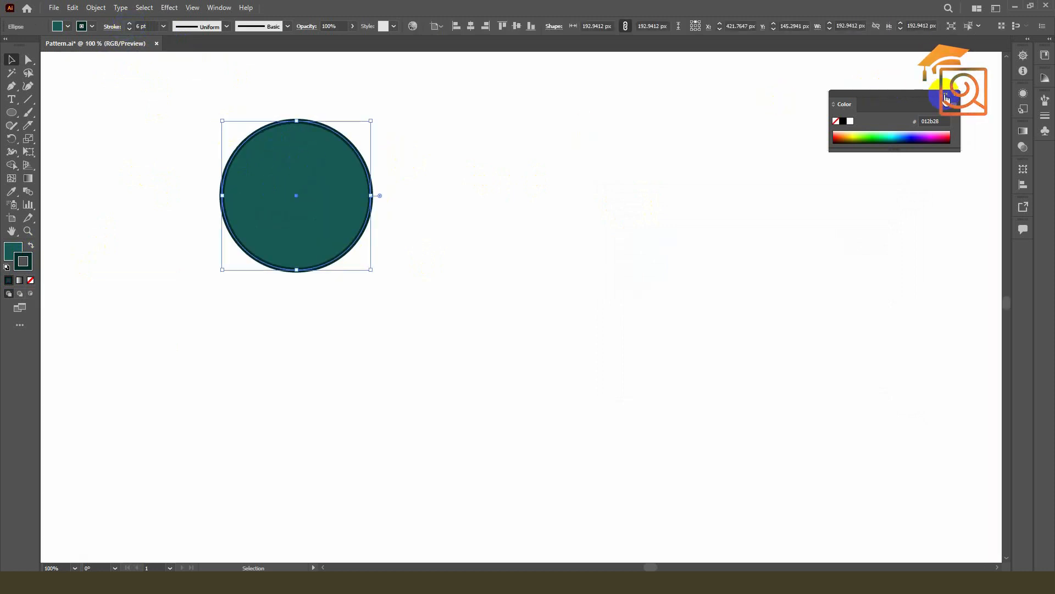
left_click(315, 133)
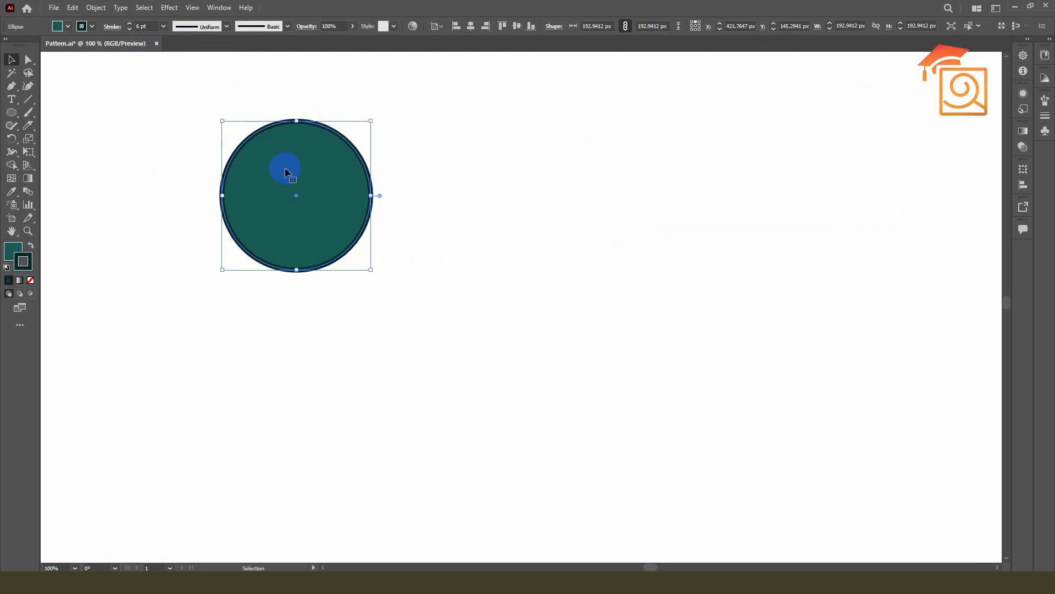
- Add two concentric copies inside the circle, scaled down about its centre to about 174 px and 154 px
key("a")
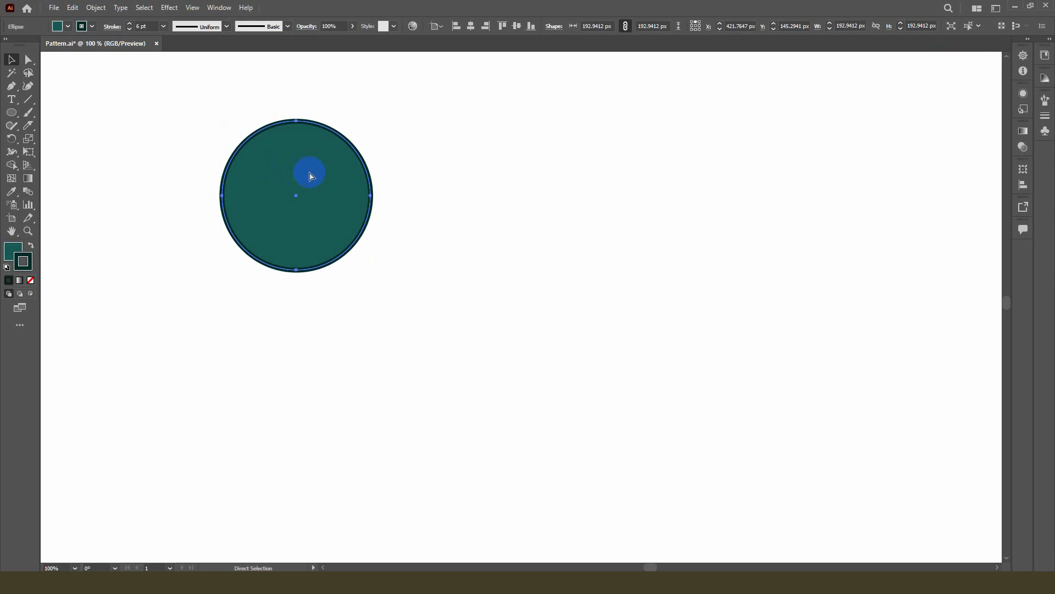
key("v")
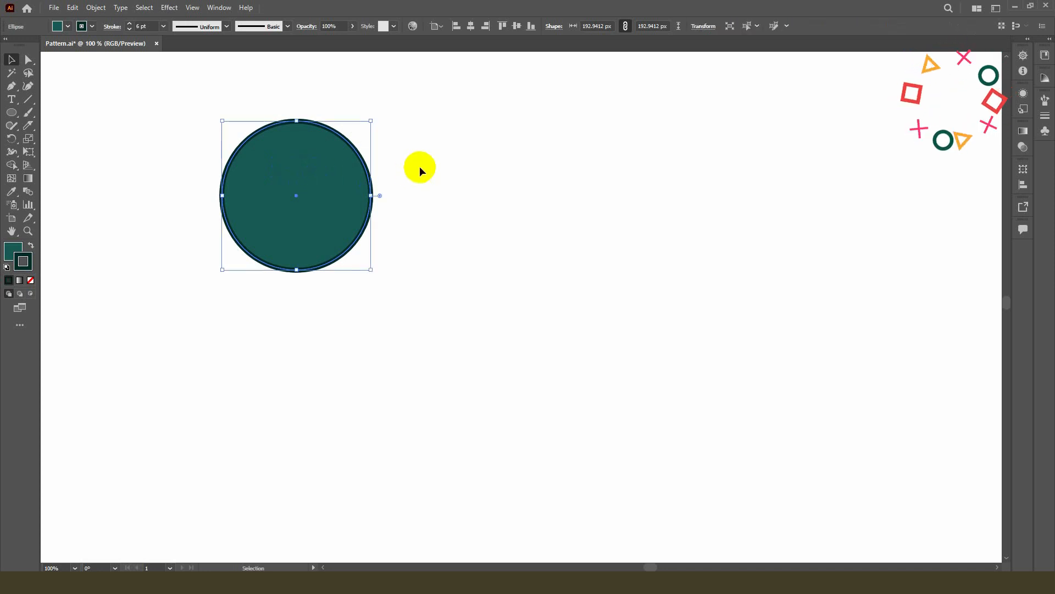
left_click(14, 253)
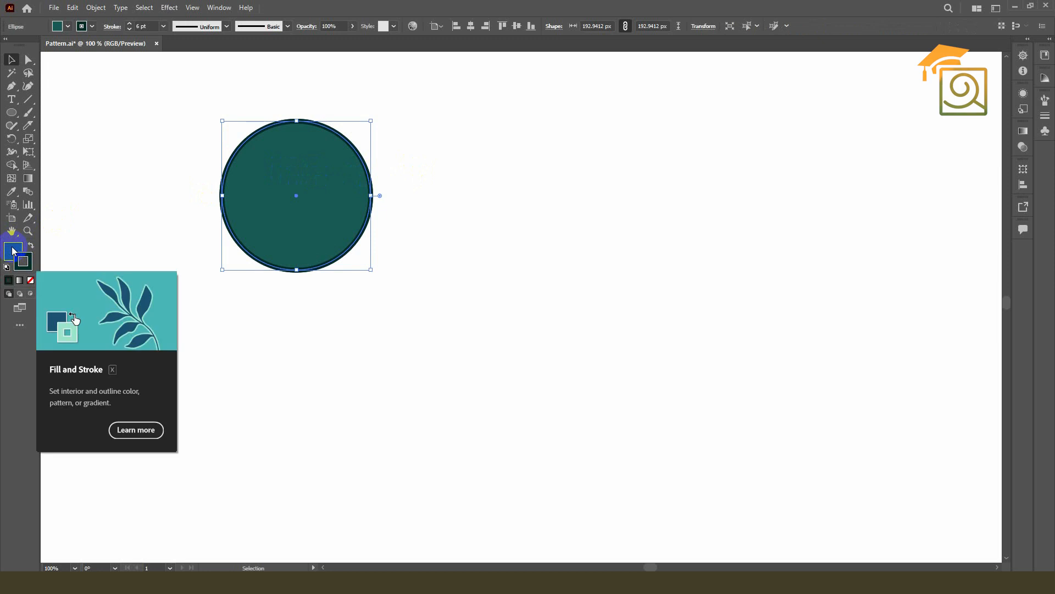
left_click(13, 250)
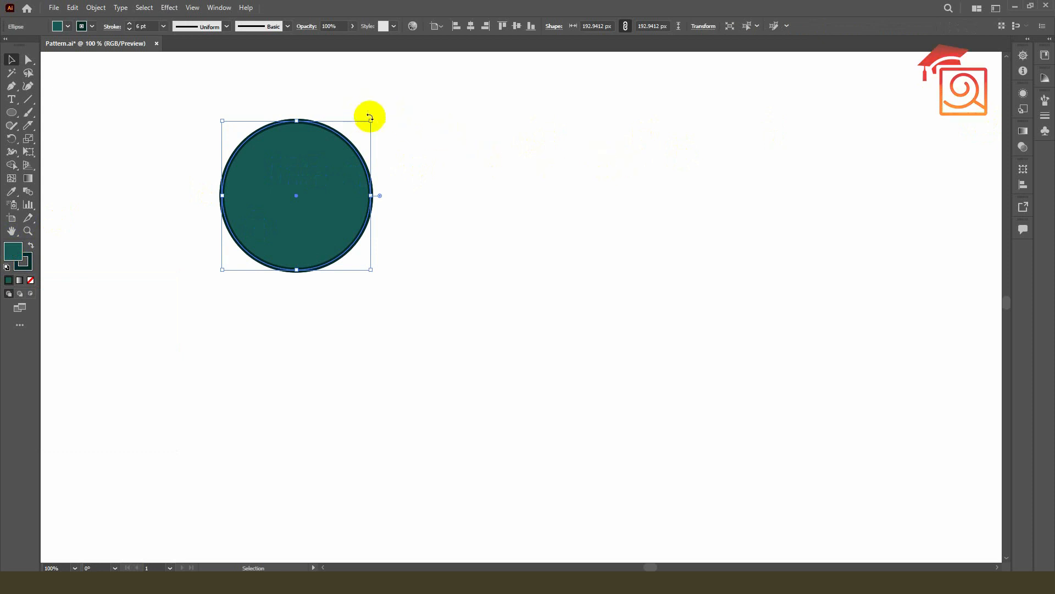
left_click_drag(371, 120, 364, 127)
key("a")
key("v")
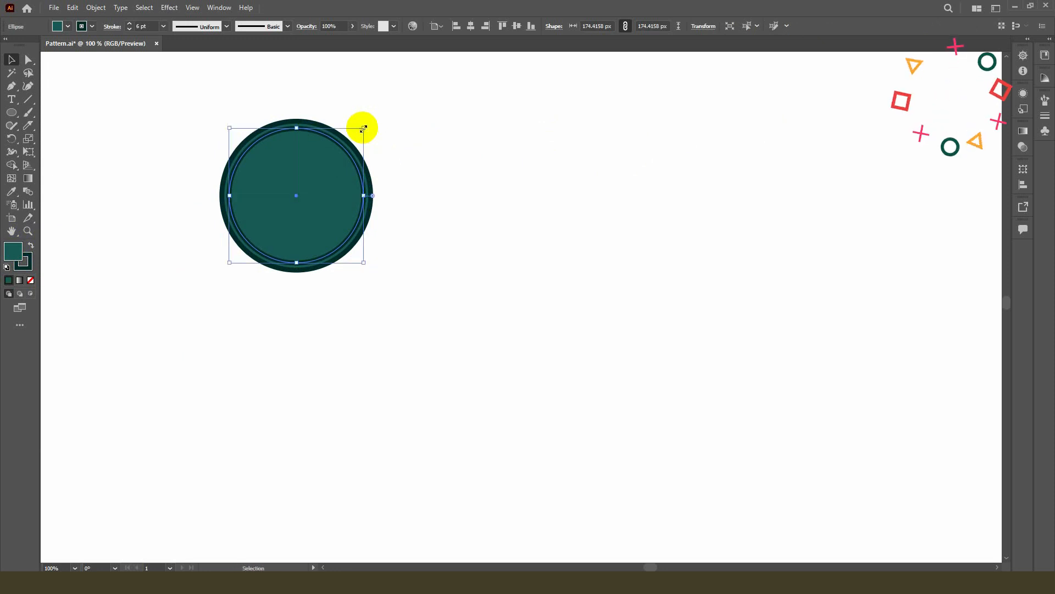
left_click_drag(366, 128, 355, 135)
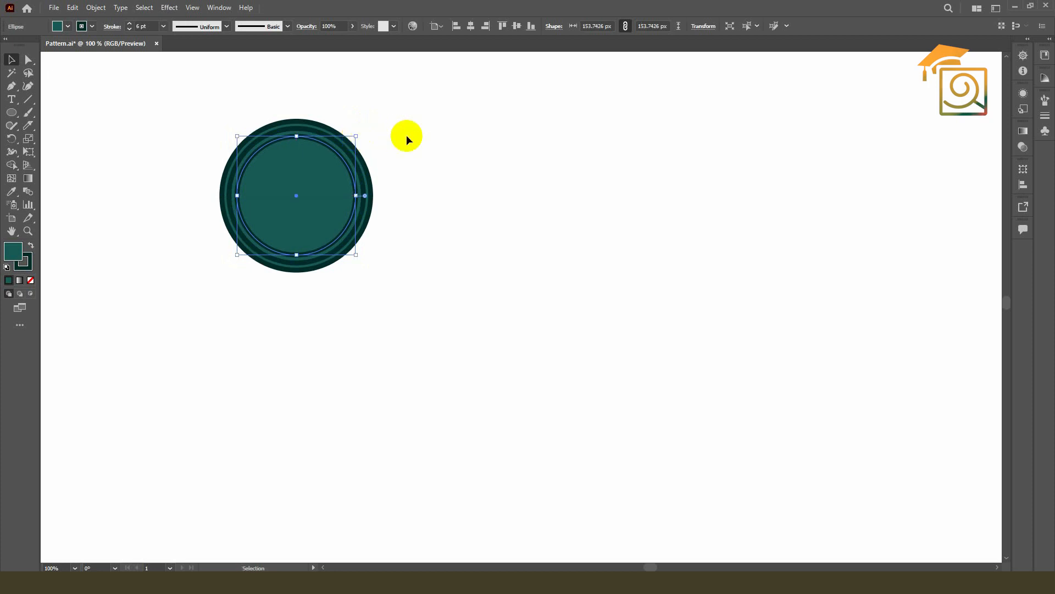
left_click(406, 137)
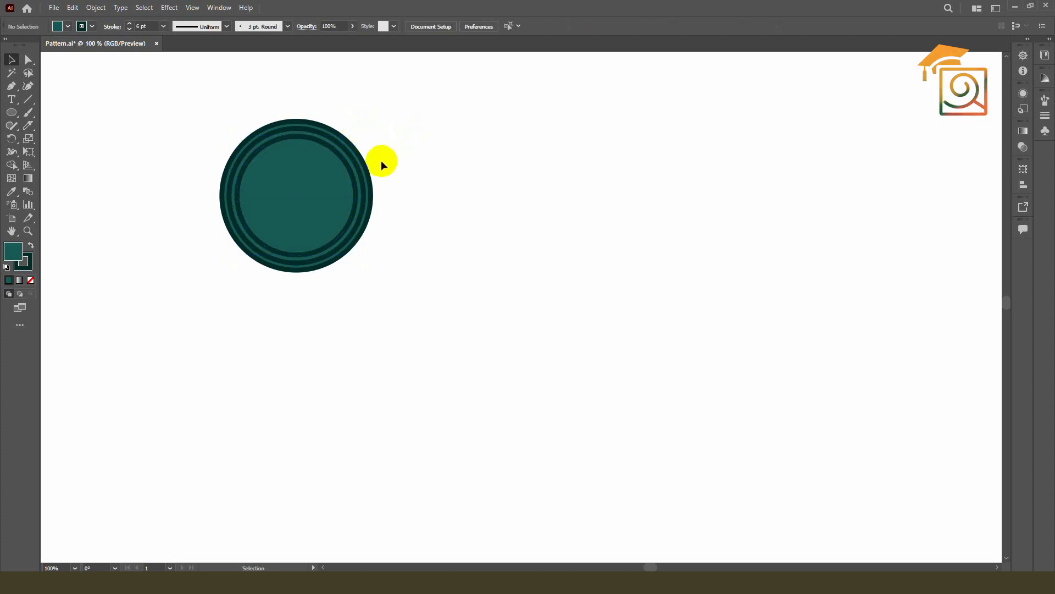
- Delete the middle circle and shrink the innermost one about its centre to about 21 px
left_click(351, 171)
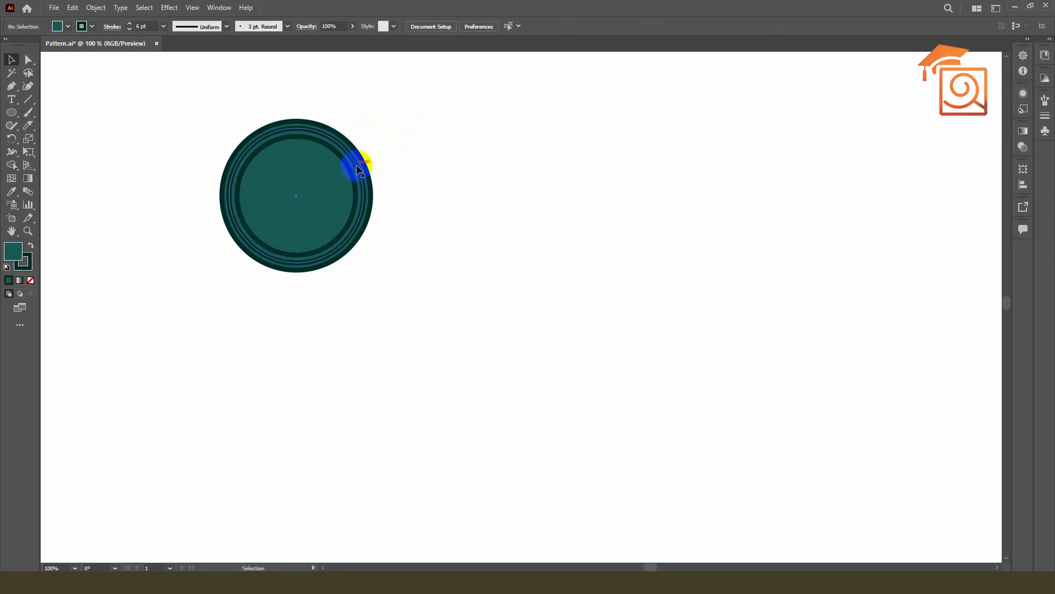
key("Delete")
left_click(332, 181)
left_click_drag(356, 136, 309, 188)
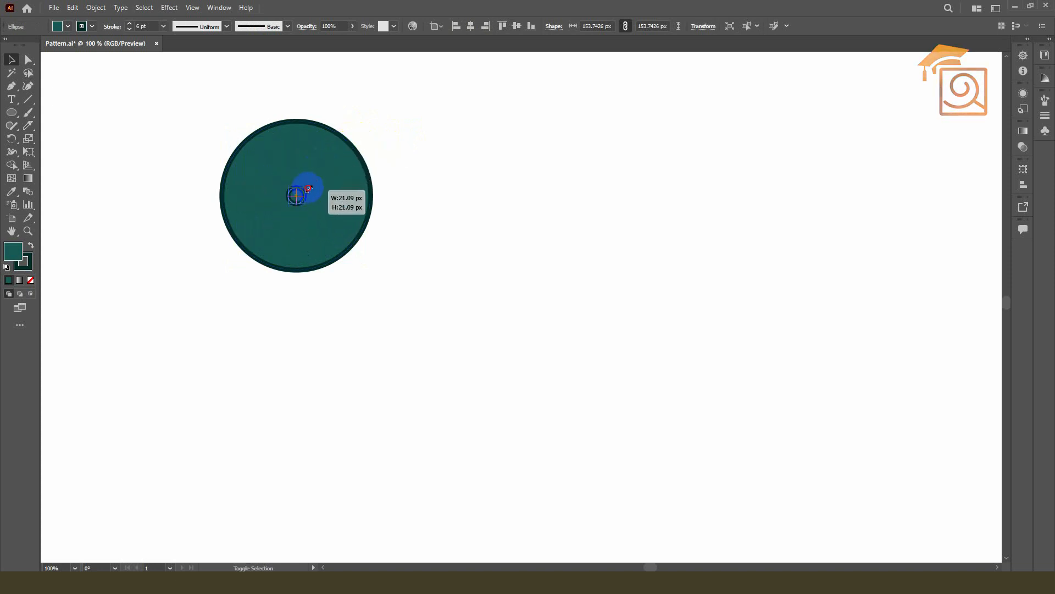
- Create a blend between the small inner circle and the large outer circle
left_click(325, 145, "shift")
left_click(89, 9)
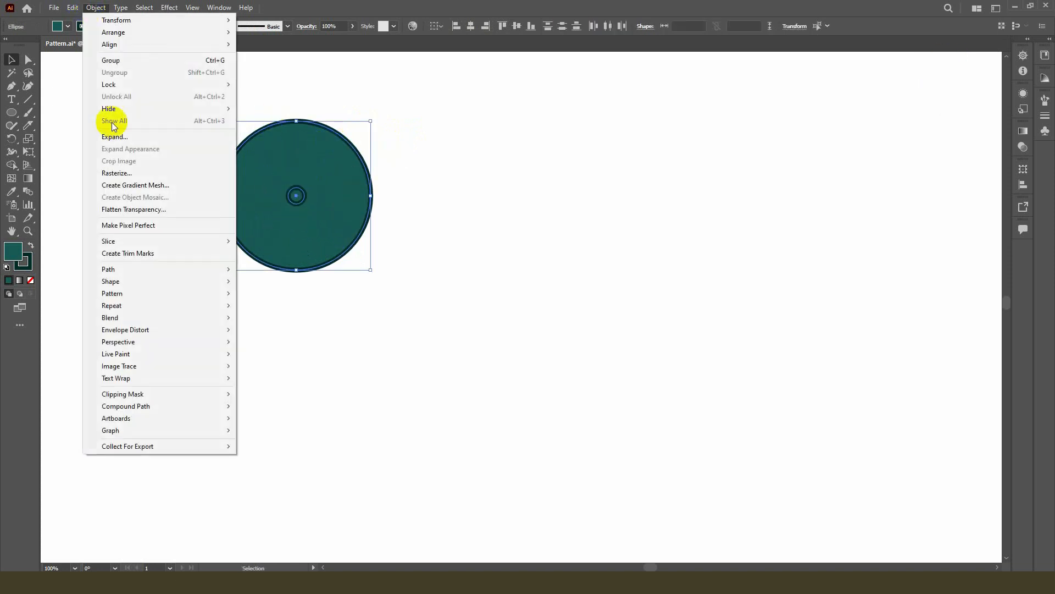
mouse_move(127, 314)
left_click(285, 318)
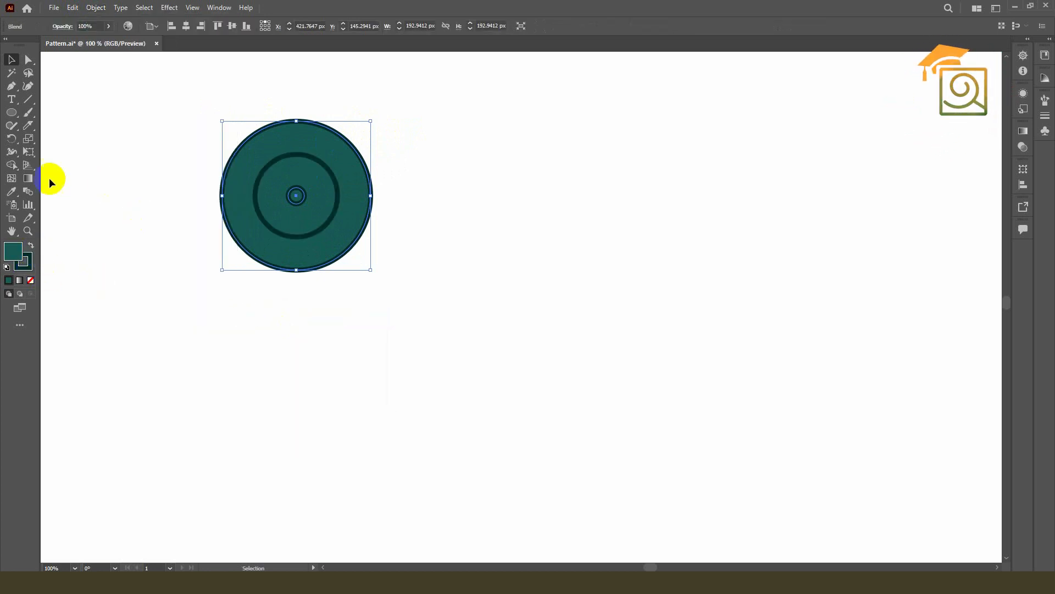
- Set the blend's spacing to Specified Steps with 7 steps
double_click(33, 193)
left_click(843, 299)
left_click(883, 270)
left_click(881, 294)
double_click(938, 268)
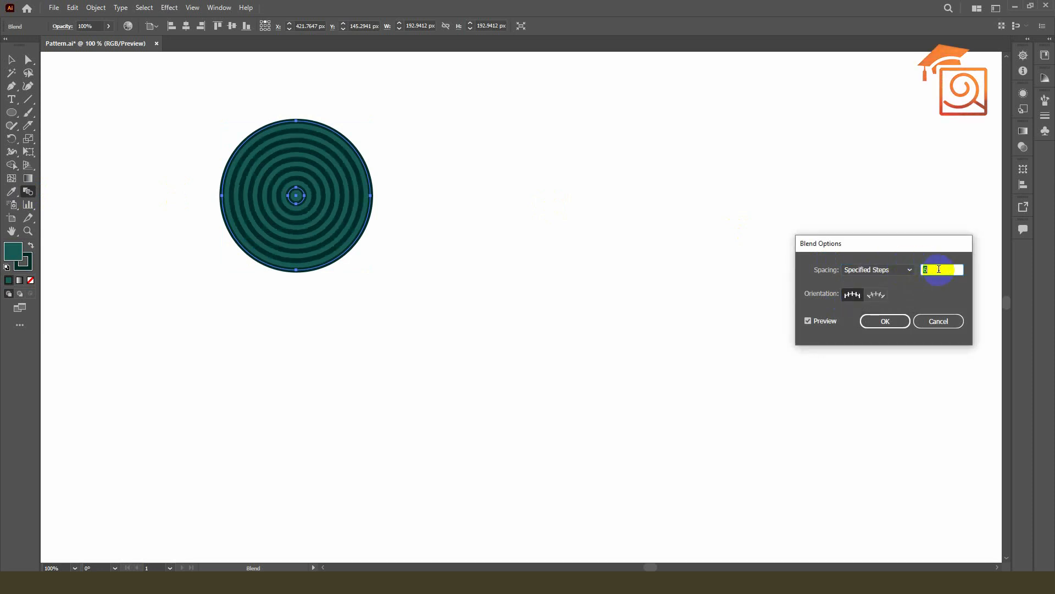
key("Up")
key("Up")
key("Up")
key("Up")
key("Down")
key("Down")
key("Down")
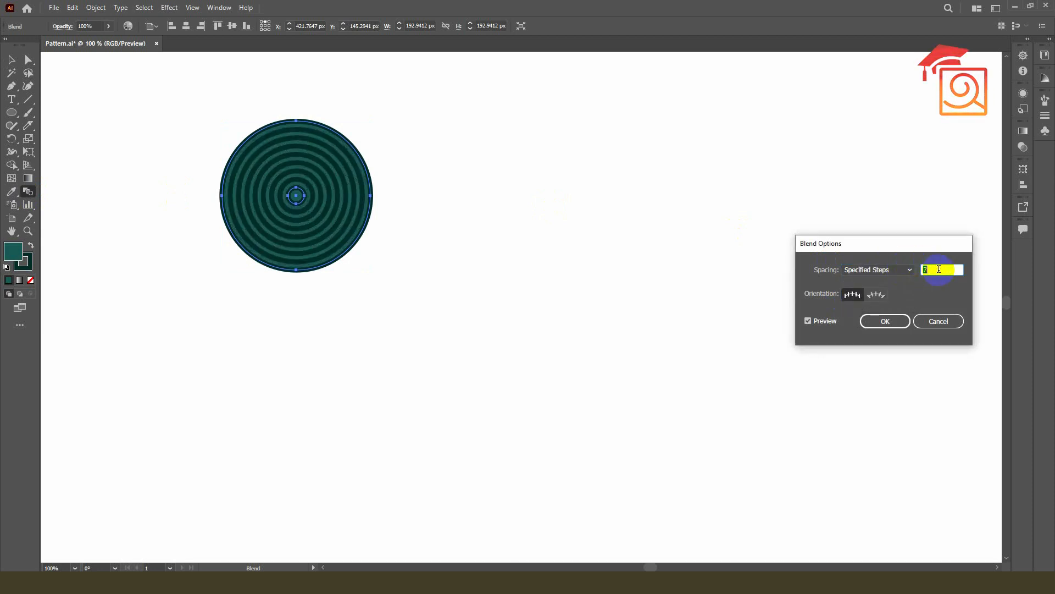
left_click(894, 319)
left_click(11, 59)
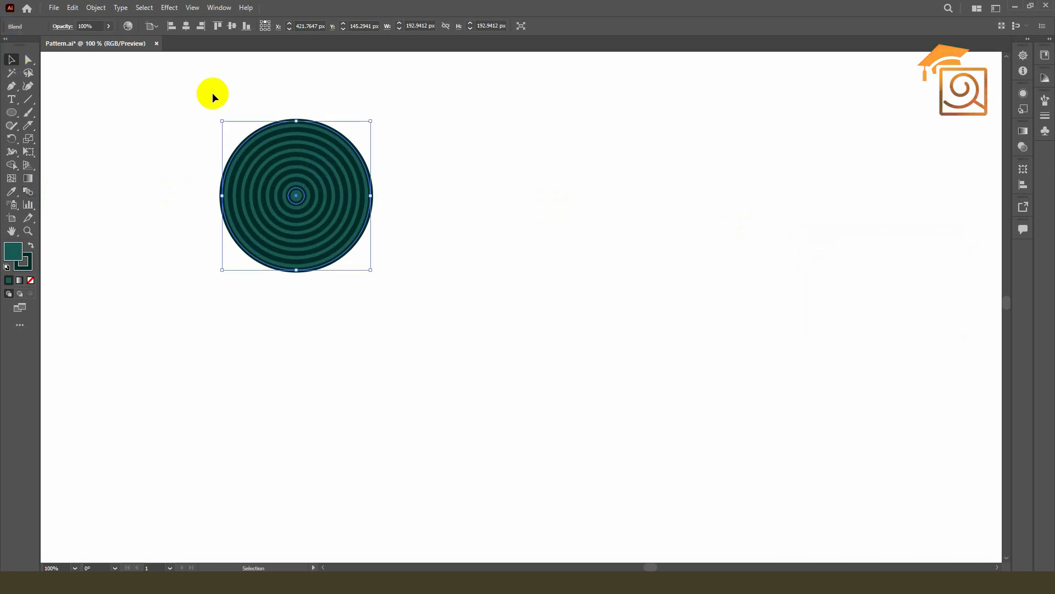
left_click(213, 94)
- Move the ringed circle into the artboard's upper-left corner and scale it down to about 151 px wide
scroll(552, 187, "down", 2)
scroll(552, 188, "down", 2)
scroll(545, 186, "up", 2)
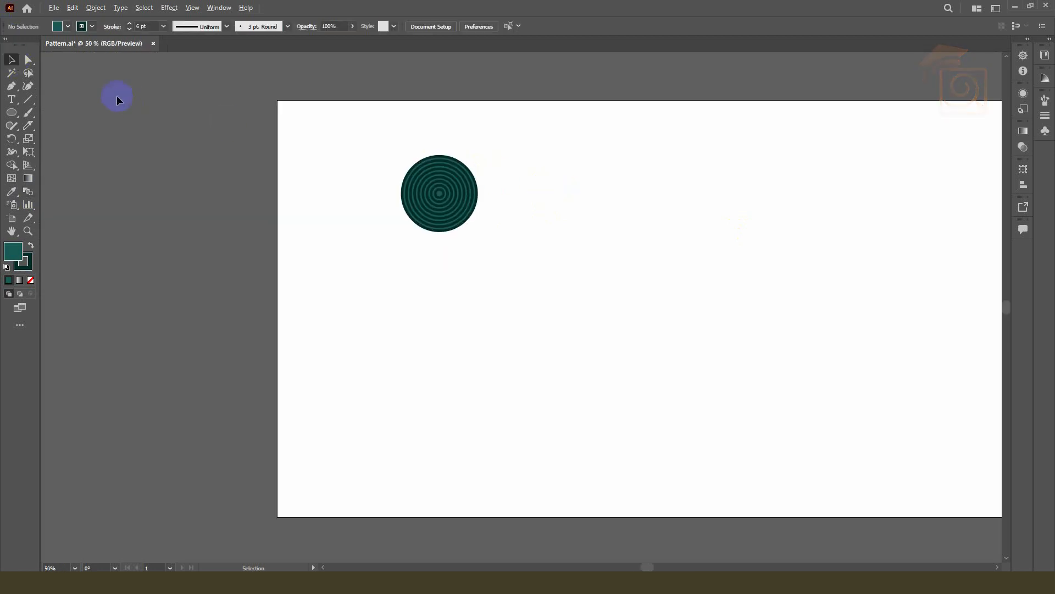
left_click_drag(462, 192, 339, 133)
left_click_drag(353, 174, 343, 169)
scroll(362, 122, "up", 2)
left_click(387, 125)
left_click_drag(302, 123, 302, 126)
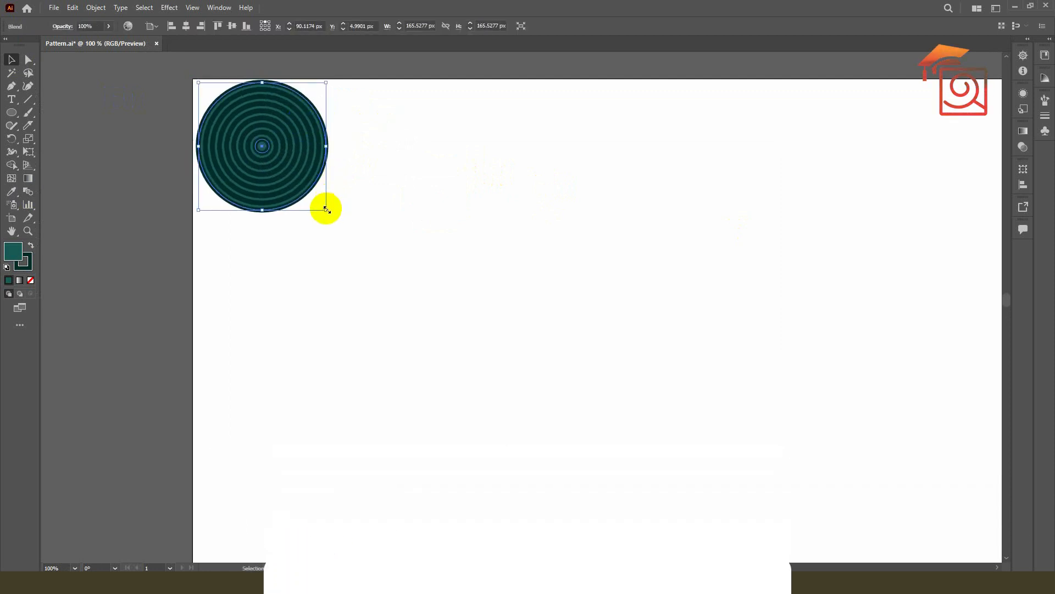
left_click_drag(325, 209, 308, 201)
- Duplicate the ringed circle directly to its right and set the copy's fill to the teal 337f78
left_click_drag(259, 132, 387, 137)
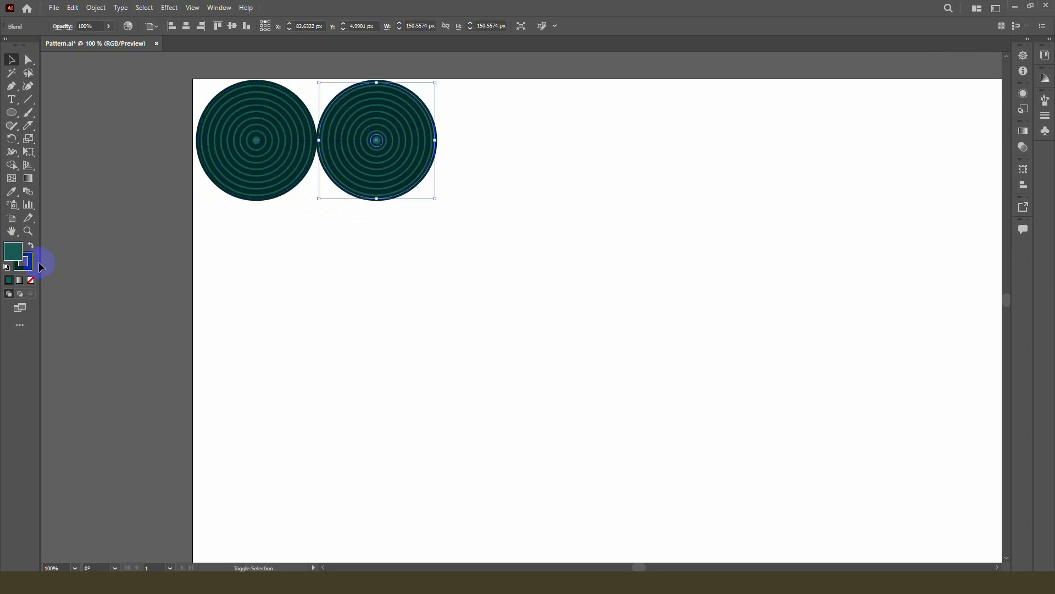
double_click(17, 255)
left_click(692, 298)
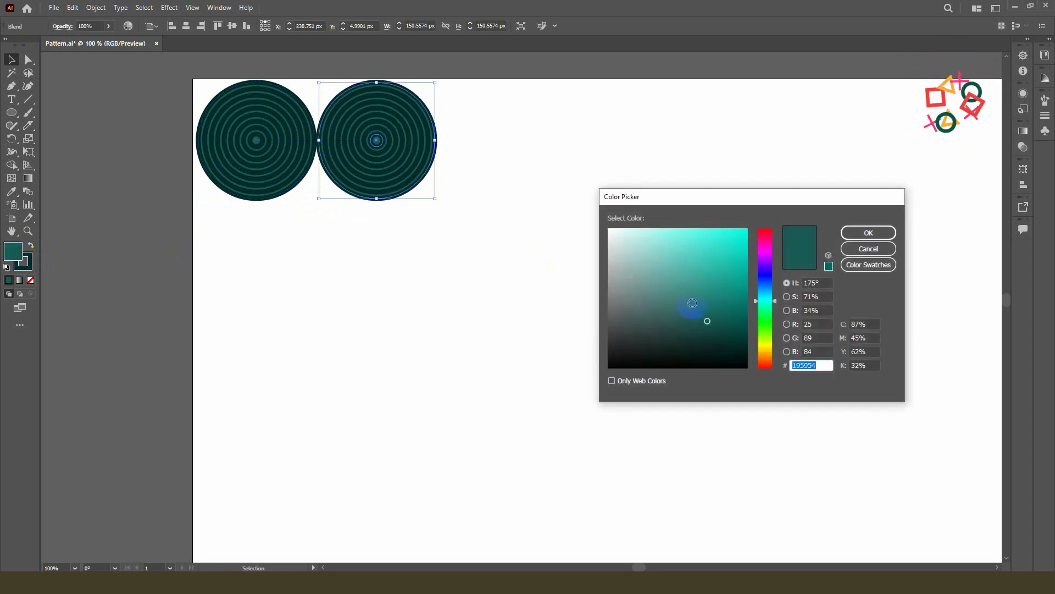
left_click(869, 232)
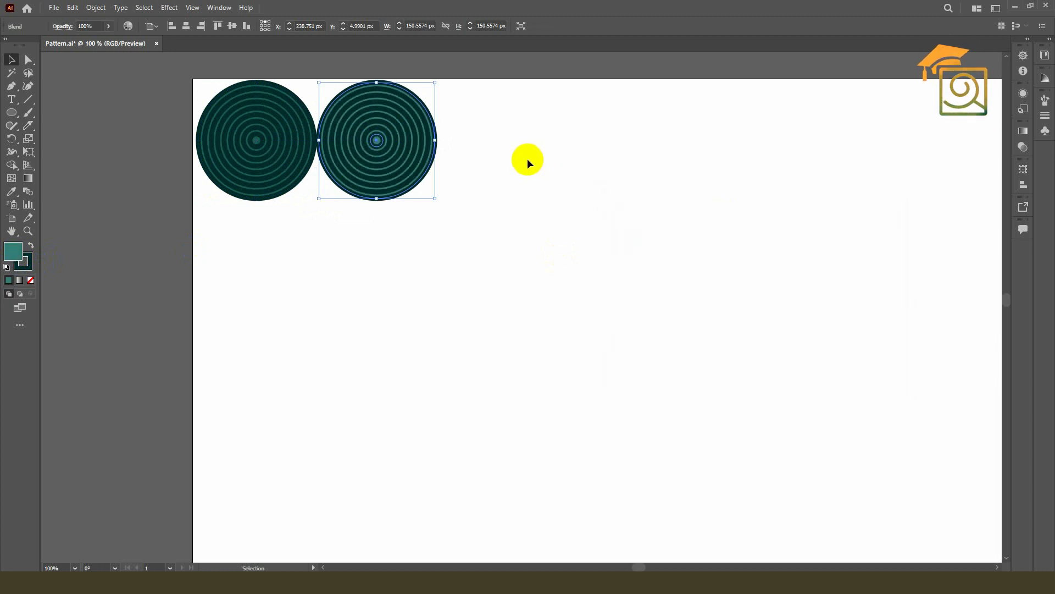
left_click(528, 159)
scroll(325, 213, "down", 4)
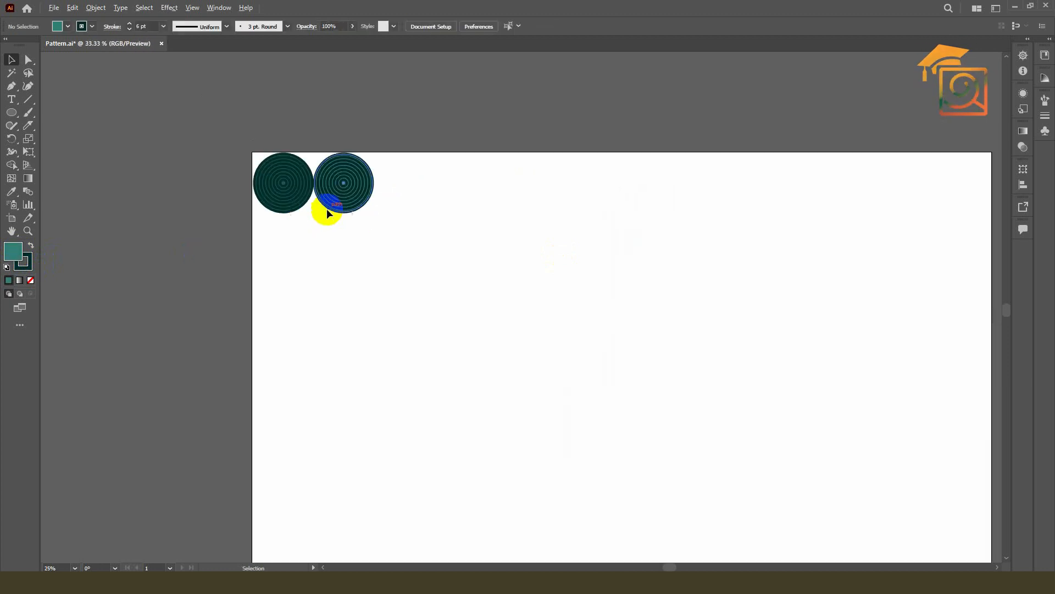
- Lighten the right ringed circle's fill to 4fa399
scroll(328, 211, "up", 5)
left_click(380, 160)
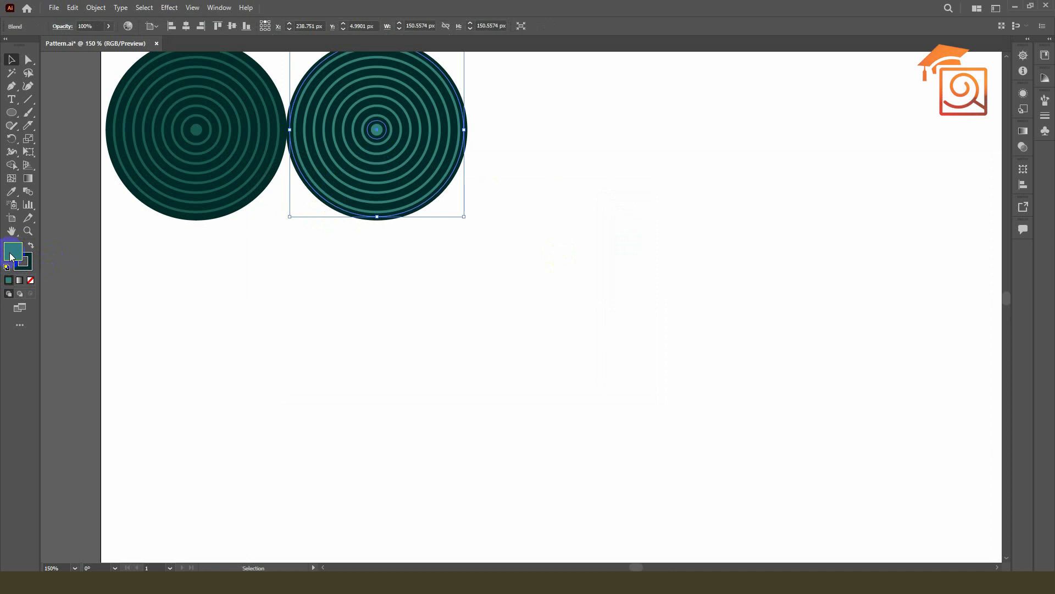
double_click(11, 254)
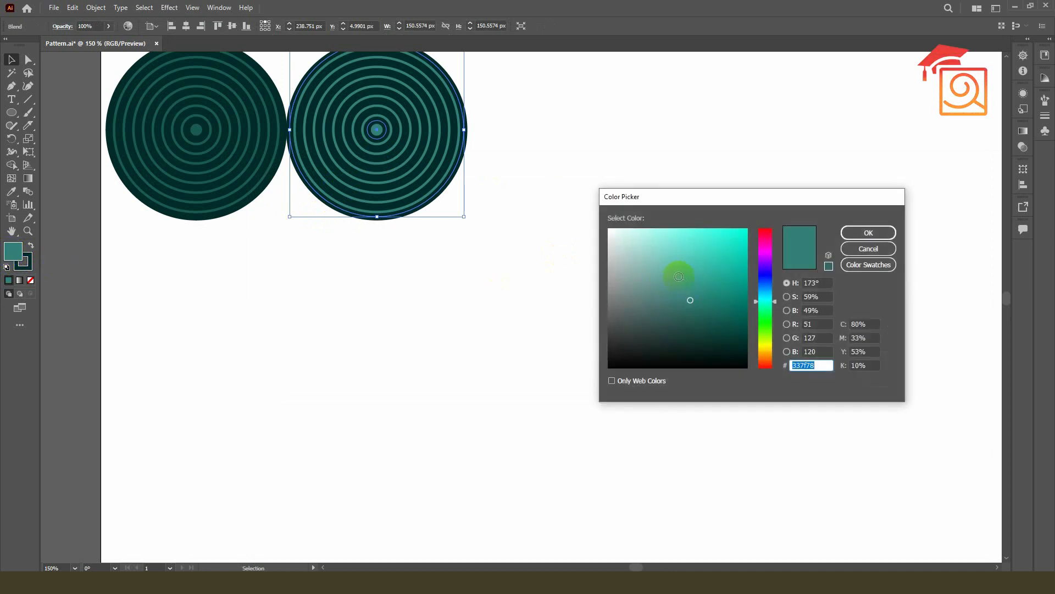
left_click(680, 276)
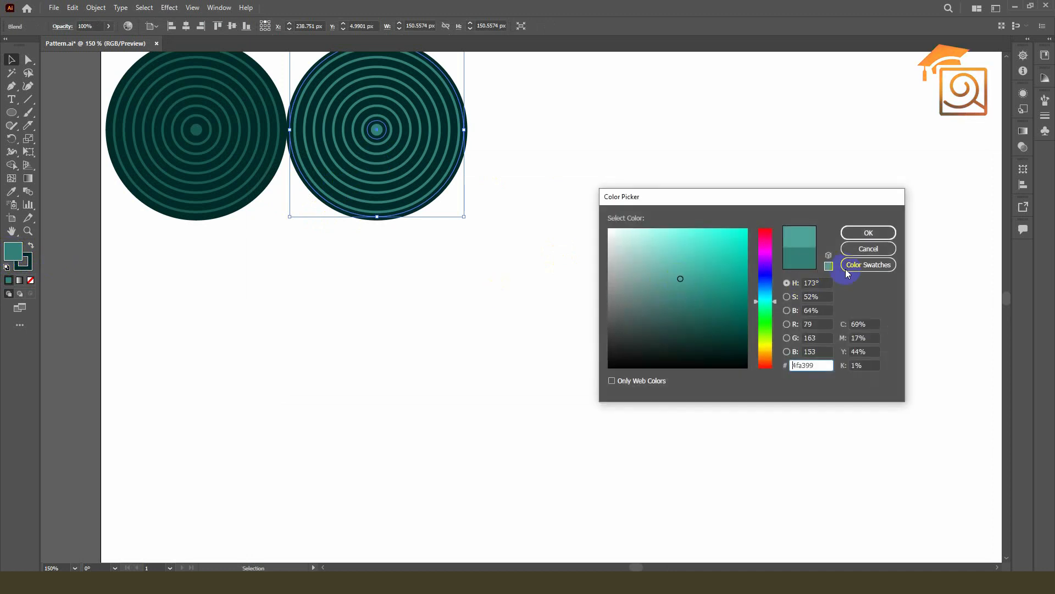
left_click(867, 233)
- Change the right ringed circle's stroke to a light teal and close the floating colour settings
double_click(27, 264)
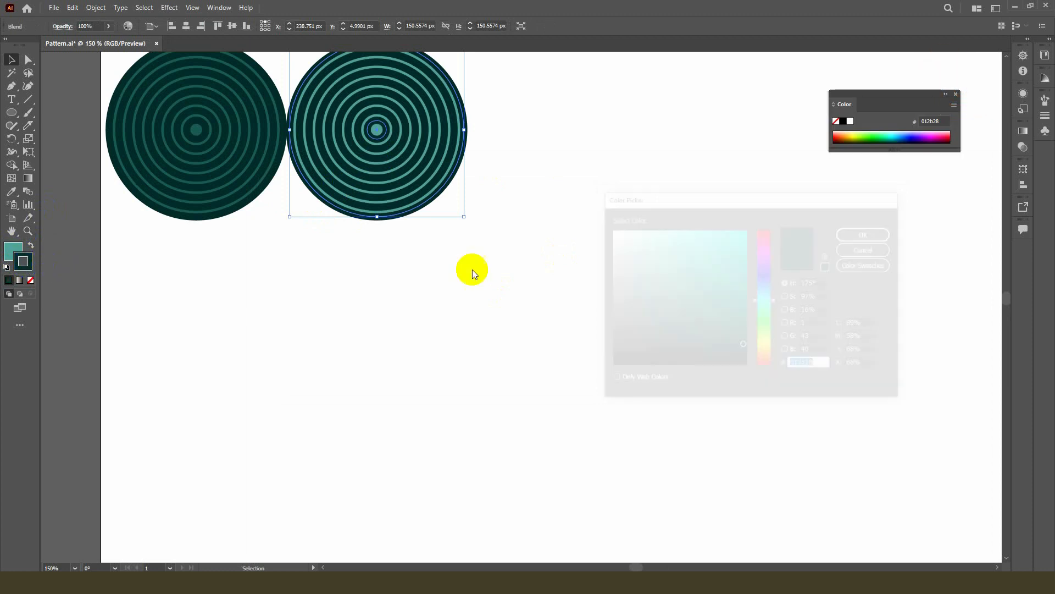
left_click(662, 261)
left_click(869, 232)
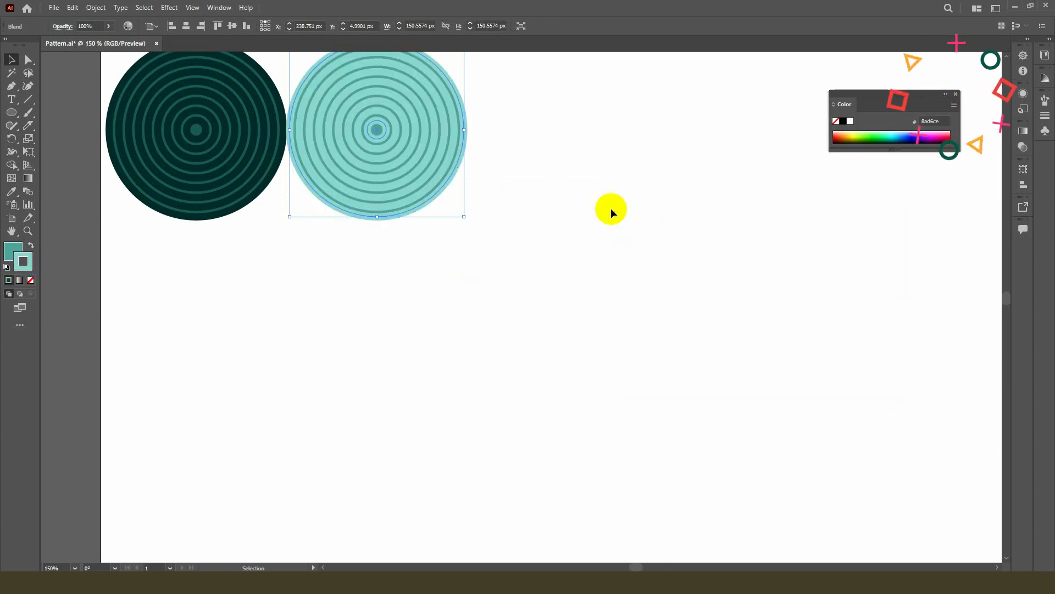
scroll(316, 240, "down", 1)
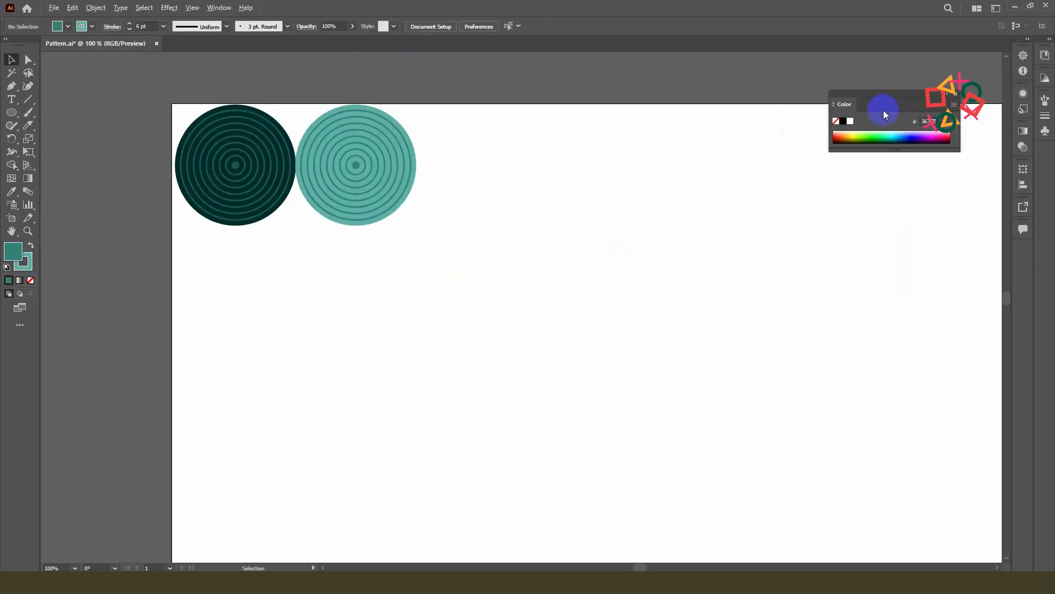
left_click(956, 97)
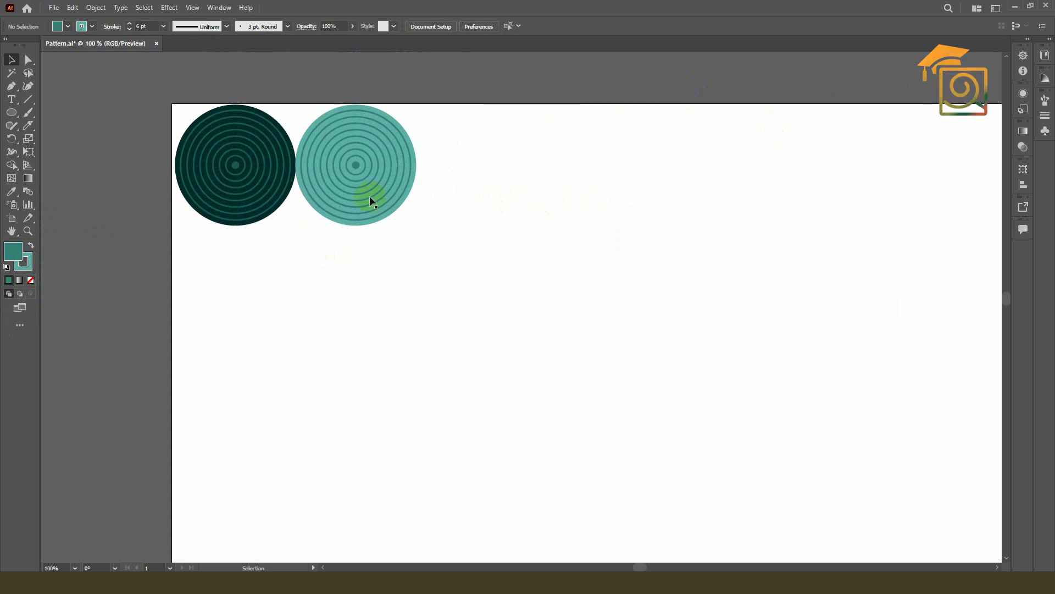
- Duplicate the pair of ringed circles repeatedly along the artboard's top edge to form a row of six pairs
scroll(195, 173, "down", 2)
scroll(196, 174, "down", 2)
scroll(201, 171, "up", 2)
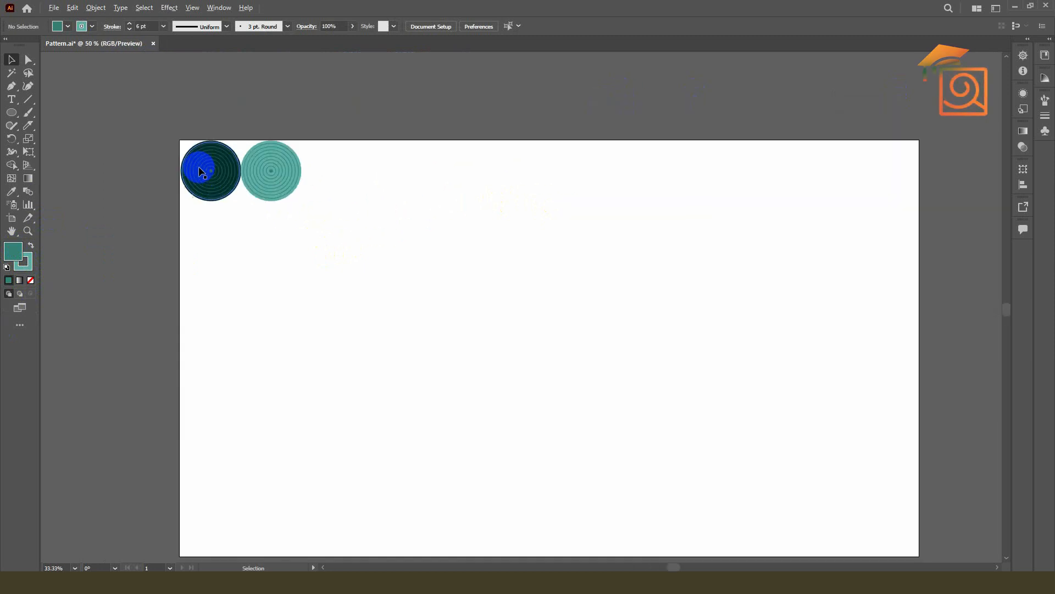
left_click(292, 190)
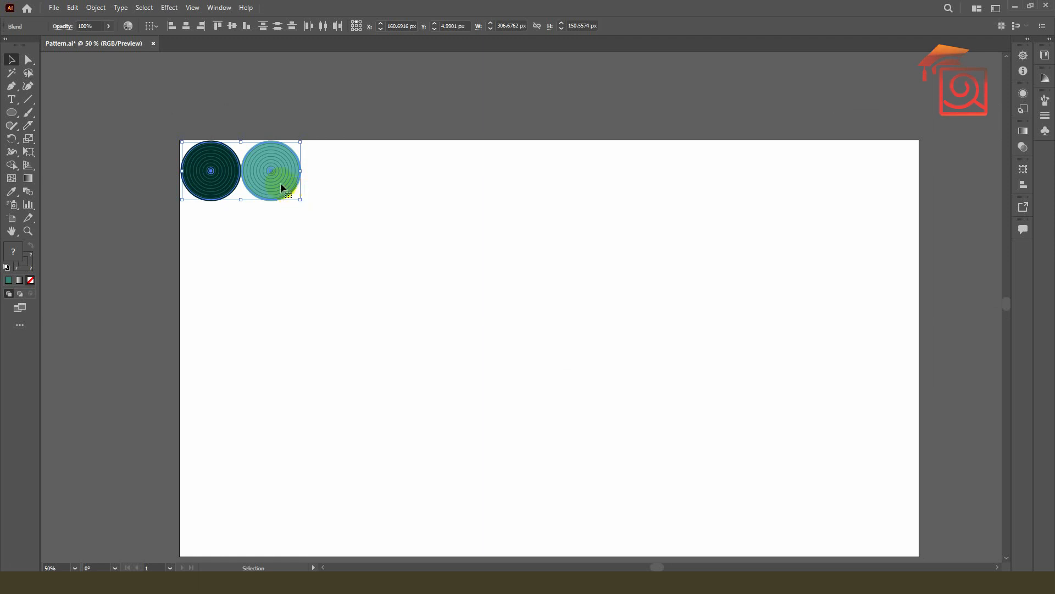
left_click_drag(271, 170, 391, 174)
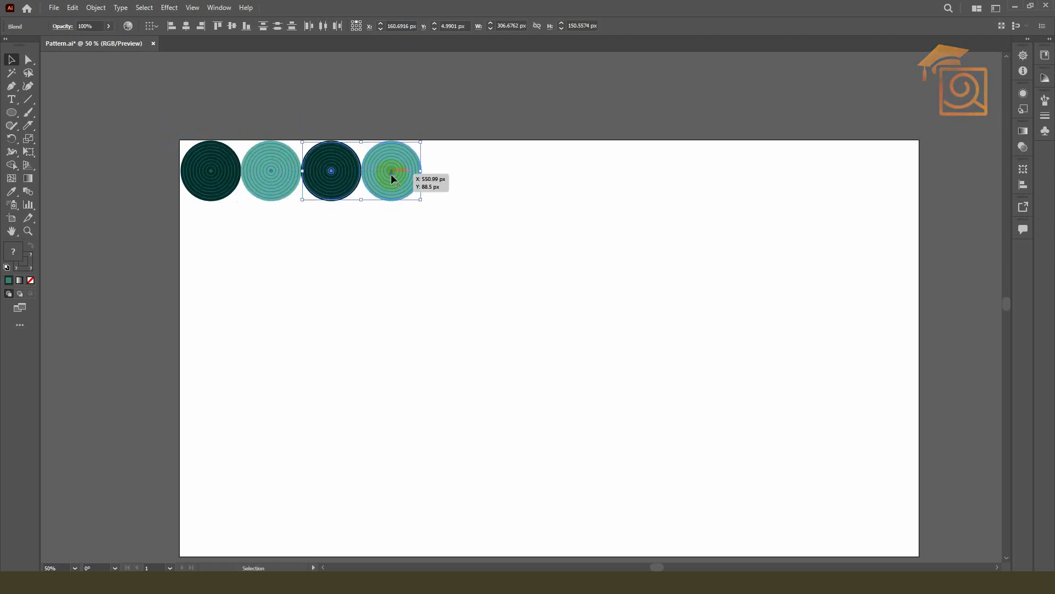
key("ctrl+d")
key("ctrl+d")
key("ctrl+d")
key("ctrl+d")
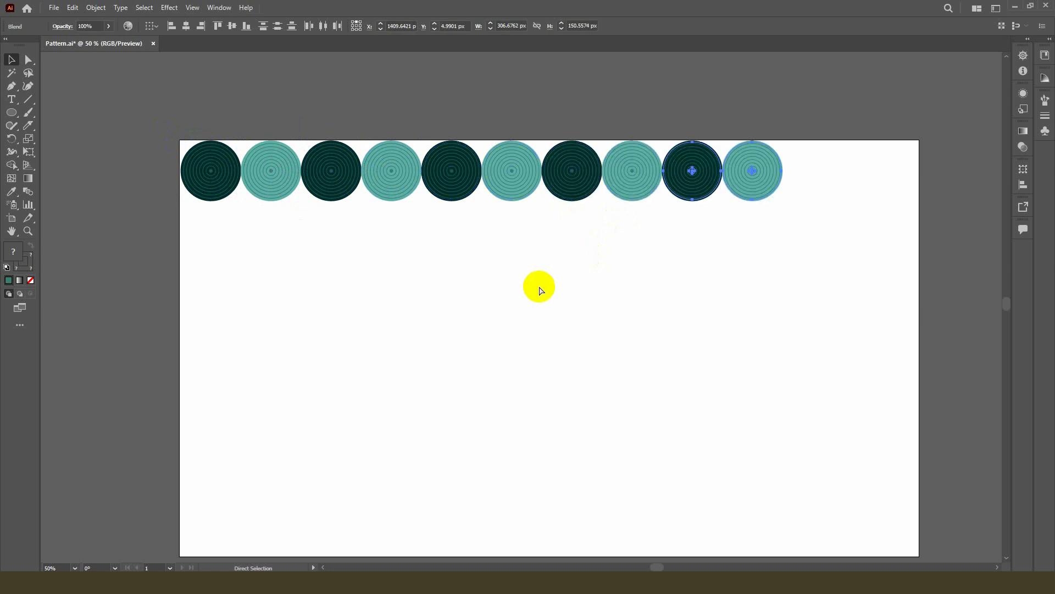
- Select the whole row of circles and place an overlapping copy slightly below it, shifted sideways to the right
scroll(243, 217, "down", 2)
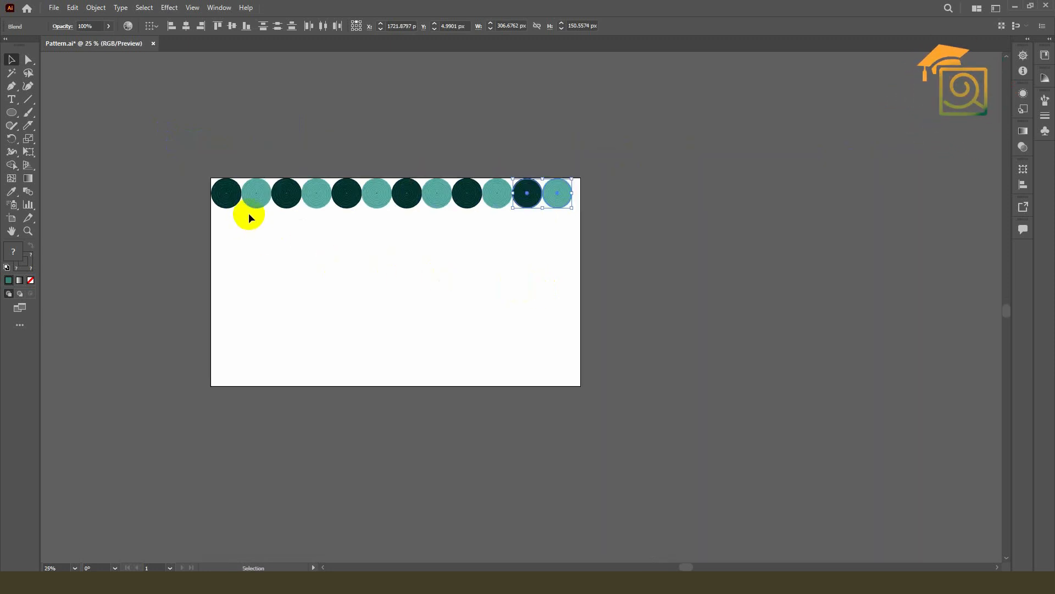
left_click_drag(495, 240, 192, 181)
left_click(518, 206, "shift")
scroll(325, 200, "up", 2)
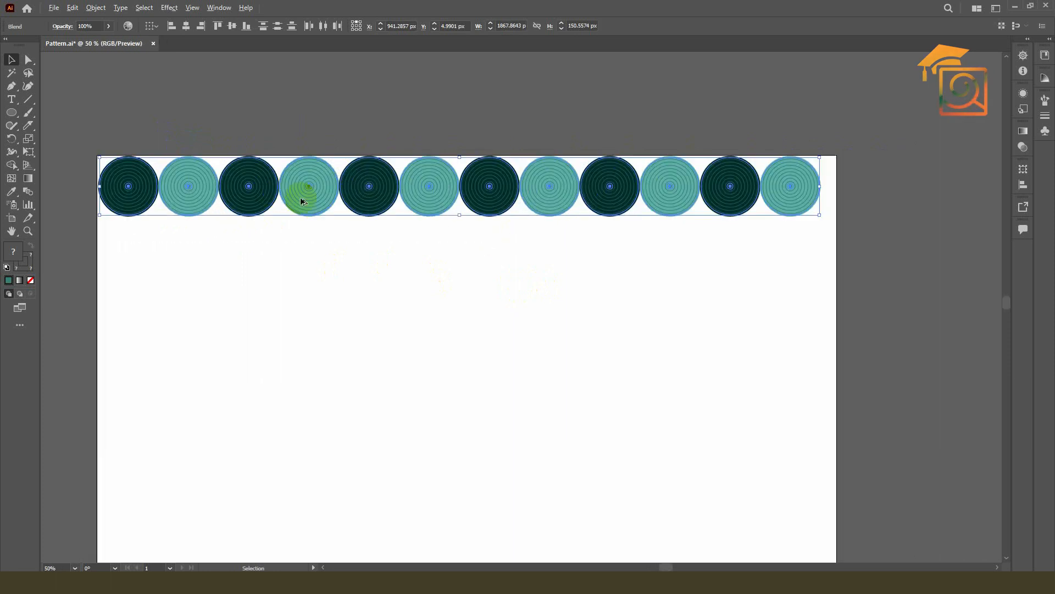
mouse_move(301, 201)
left_mouse_down()
mouse_move(278, 203)
mouse_move(292, 221)
mouse_move(304, 218)
left_mouse_up()
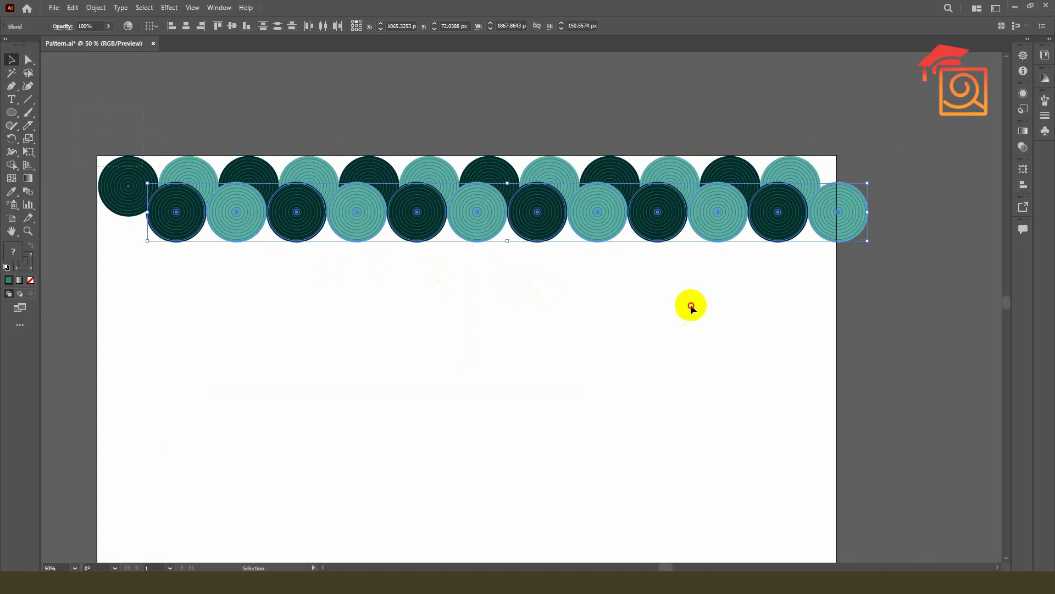
- Select both staggered rows and duplicate them downward repeatedly until the circles cover the artboard's full height, and deselect everything
left_click(609, 165, "shift")
left_click_drag(601, 208, 606, 227)
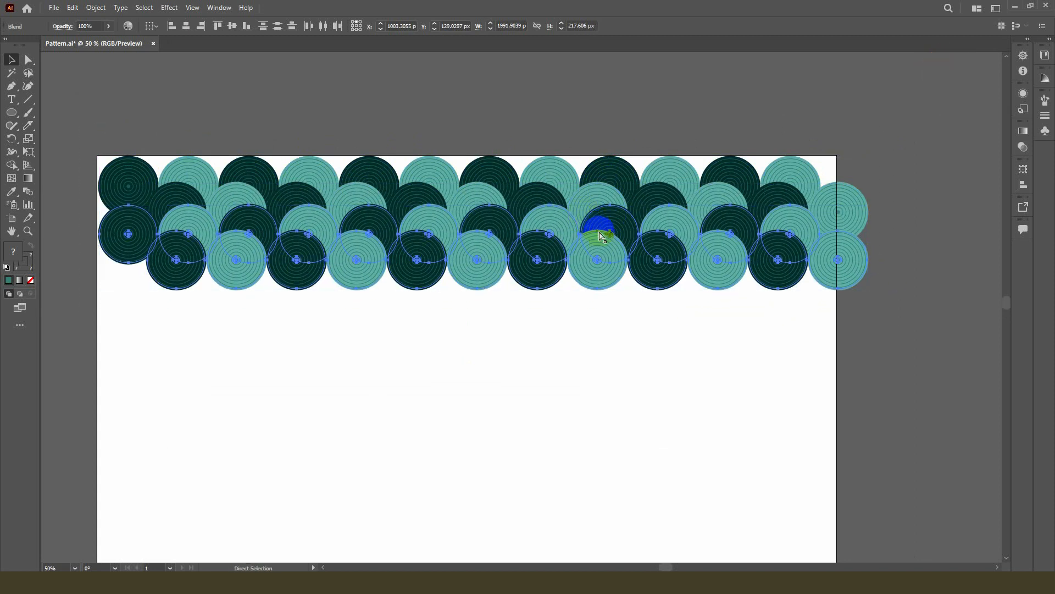
key("ctrl+d")
key("ctrl+d")
key("ctrl+d")
key("ctrl+d")
key("ctrl+minus")
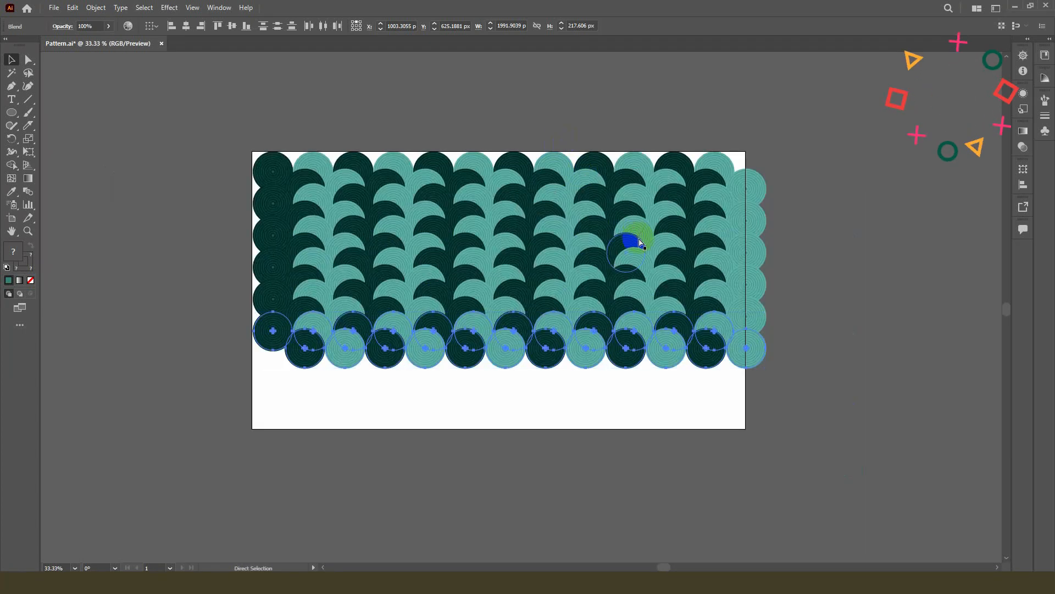
key("ctrl+d")
key("ctrl+d")
key("ctrl+d")
key("a")
key("v")
left_click(902, 261)
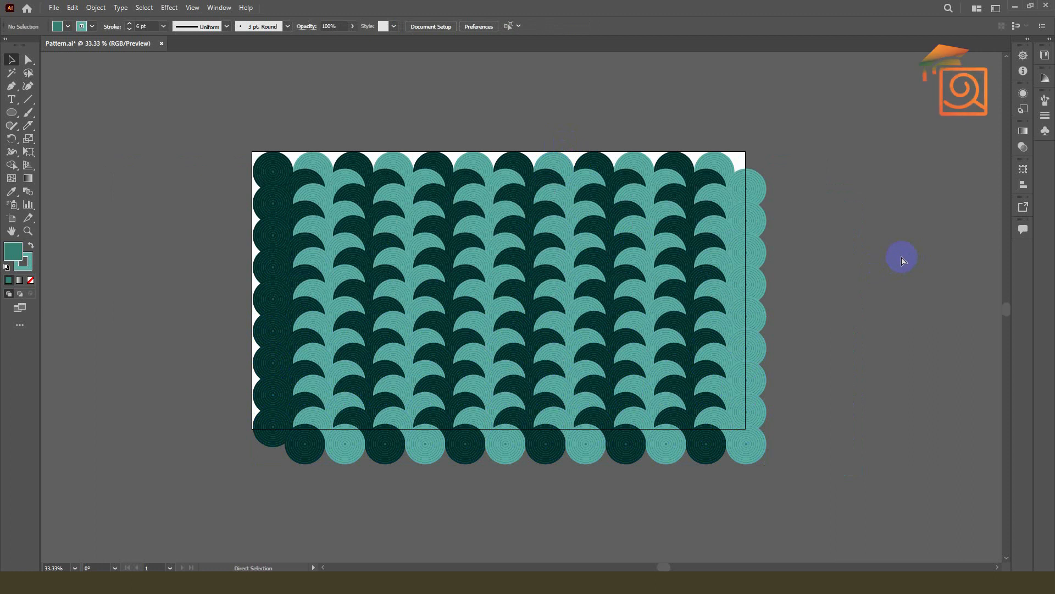
- Undo all row and pair duplications back to the original two ringed circles
key("ctrl+z")
key("ctrl+z")
key("ctrl+z")
key("ctrl+z")
key("ctrl+z")
key("ctrl+z")
key("ctrl+z")
key("ctrl+z")
key("ctrl+z")
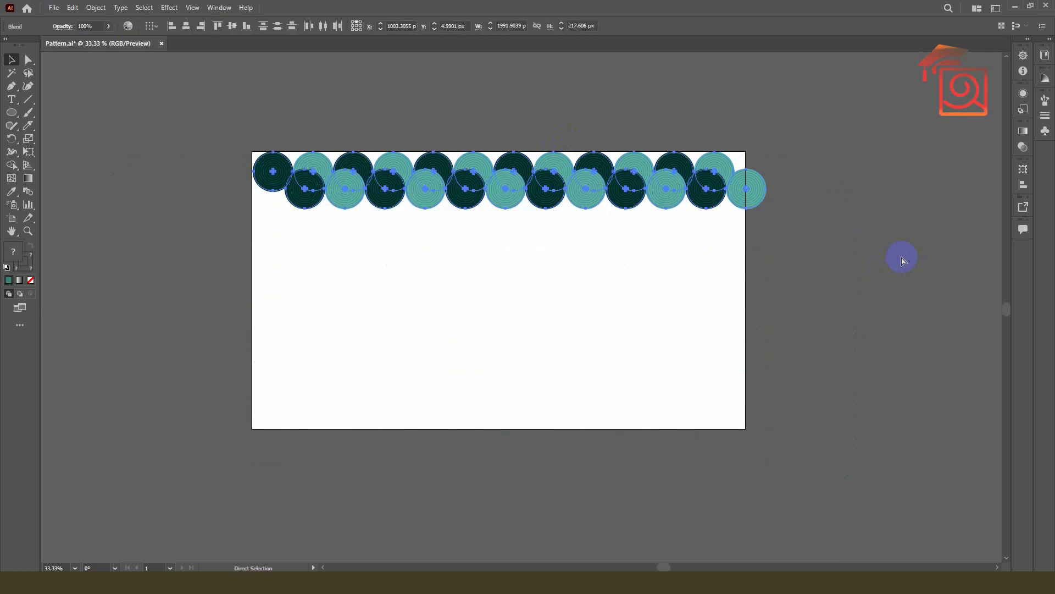
key("v")
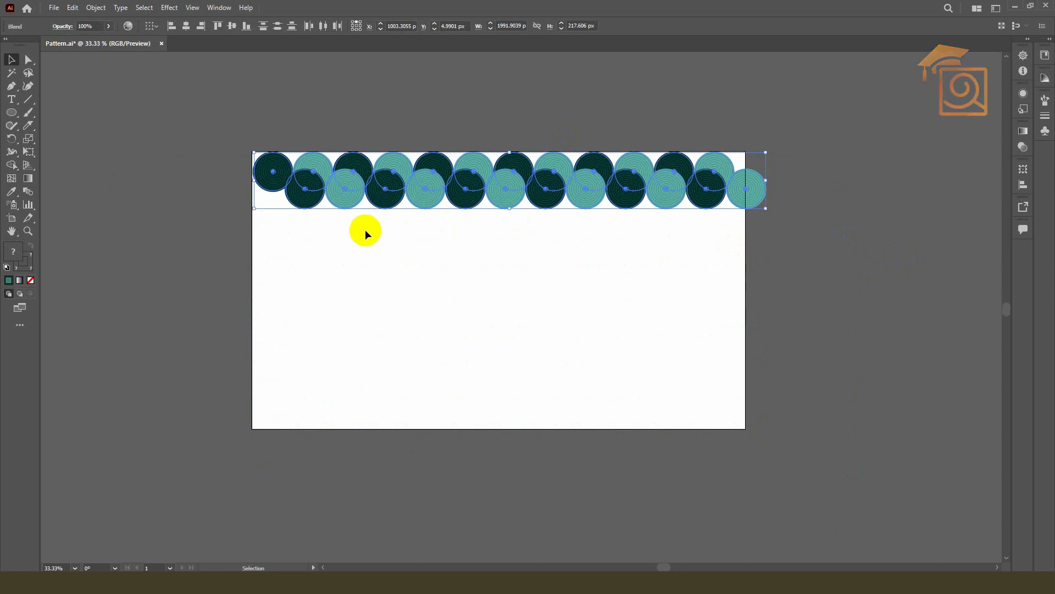
key("ctrl+z")
key("ctrl+z")
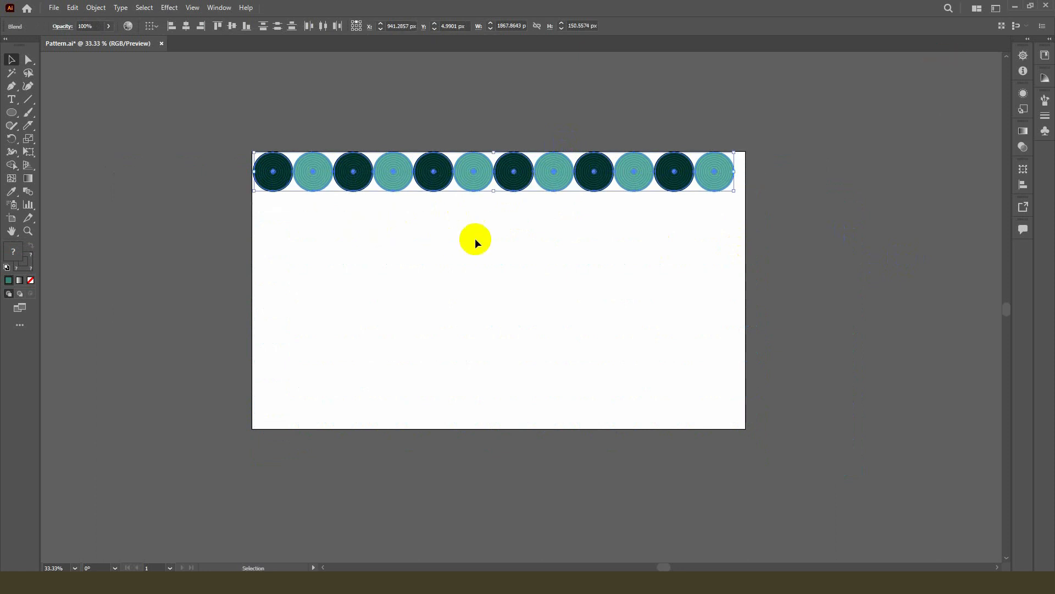
key("ctrl+z")
key("ctrl+z")
key("ctrl+z")
key("ctrl+z")
key("ctrl+z")
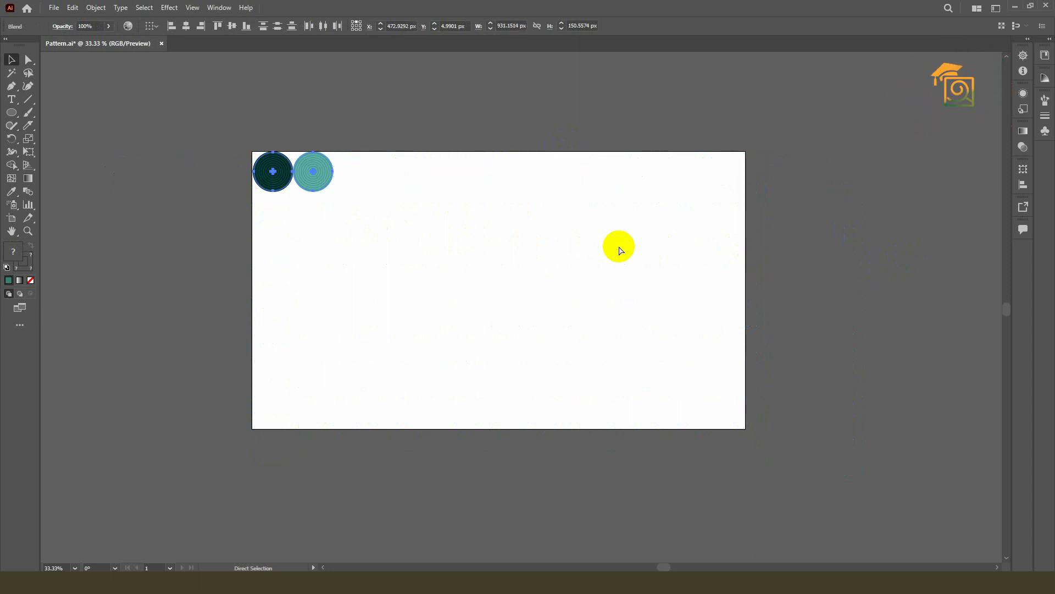
- Expand the two blended ringed circles into separate objects and expand their fills and strokes
left_click(431, 185)
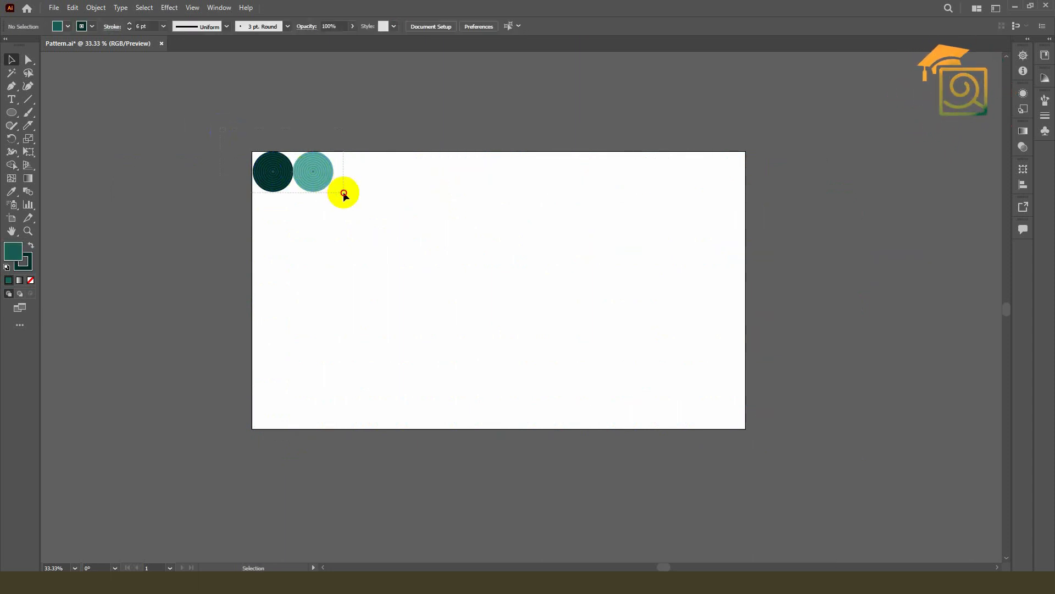
left_click_drag(344, 192, 343, 193)
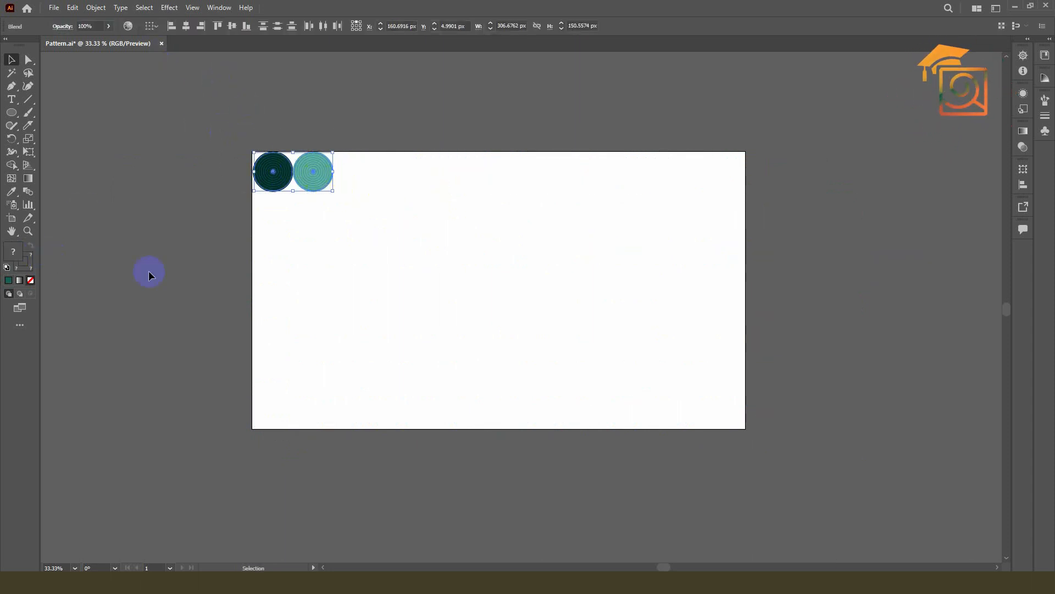
left_click(94, 8)
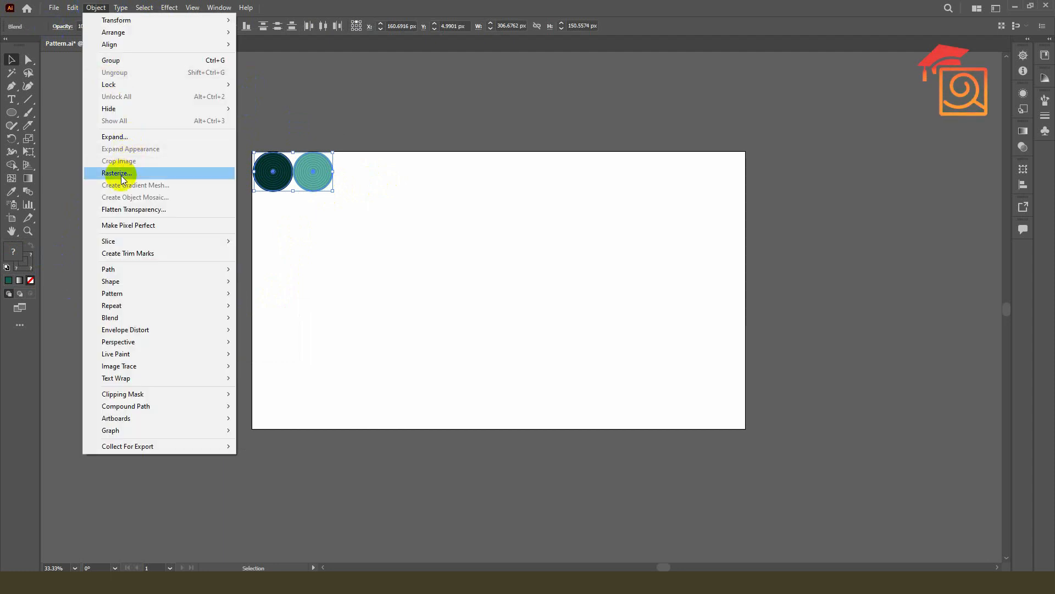
left_click(117, 137)
left_click(429, 282)
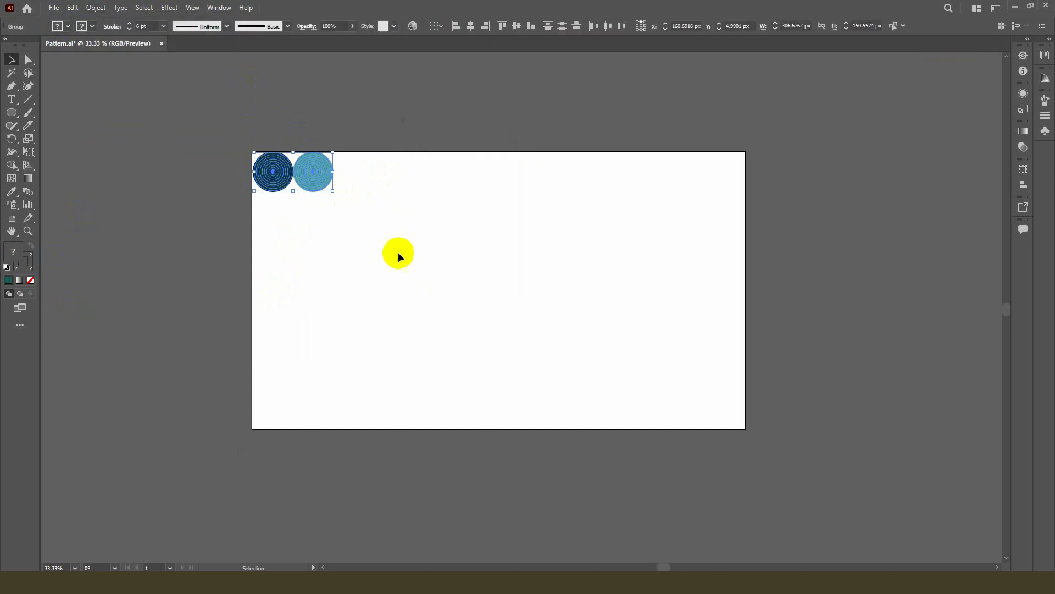
left_click(97, 9)
left_click(113, 137)
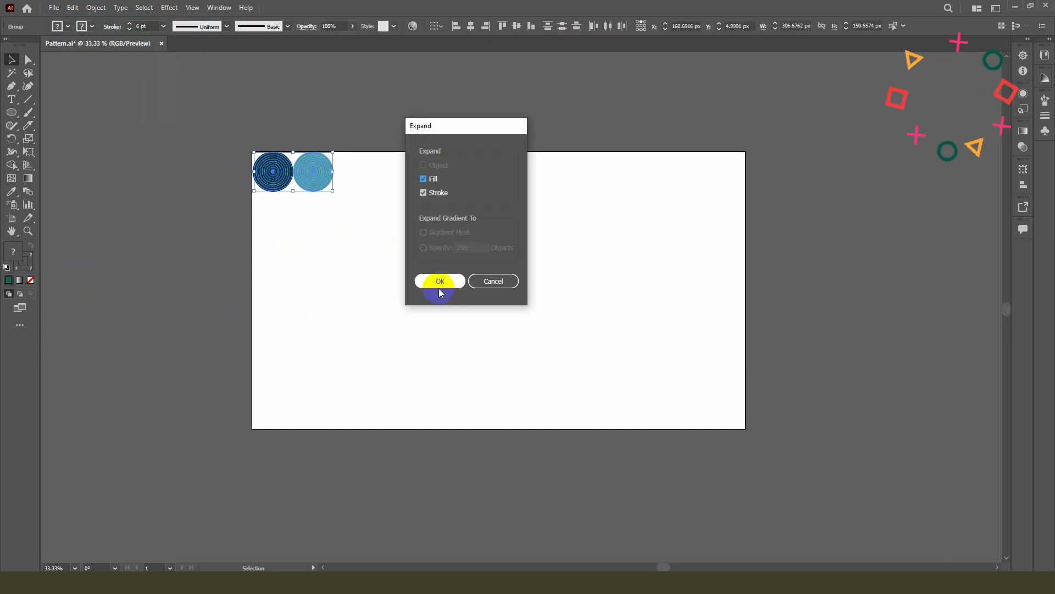
left_click(421, 278)
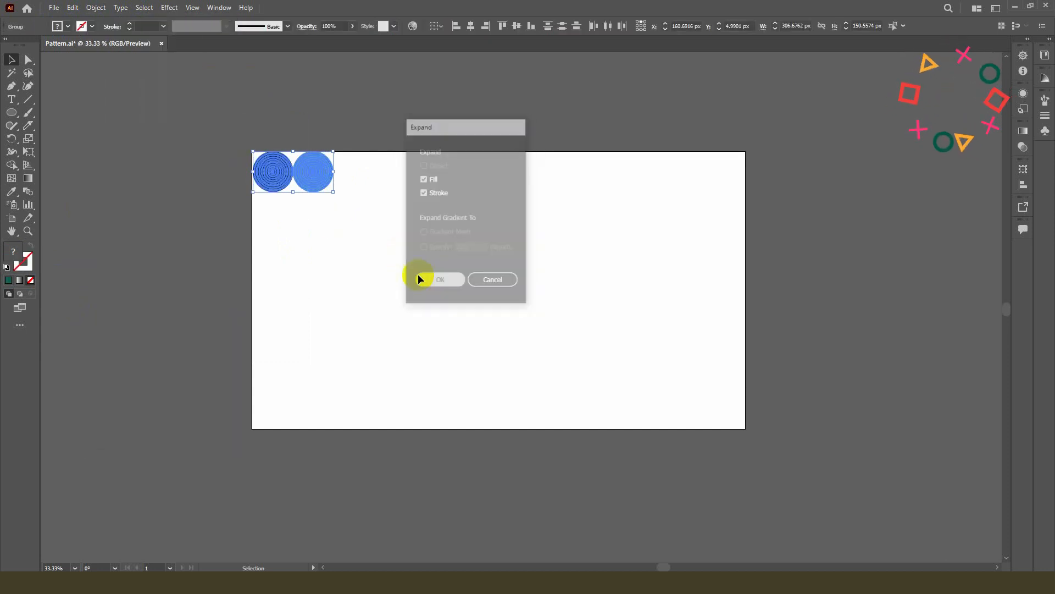
- Create a radial repeat from the expanded circles and move it inside the artboard's upper-left corner
left_click(91, 8)
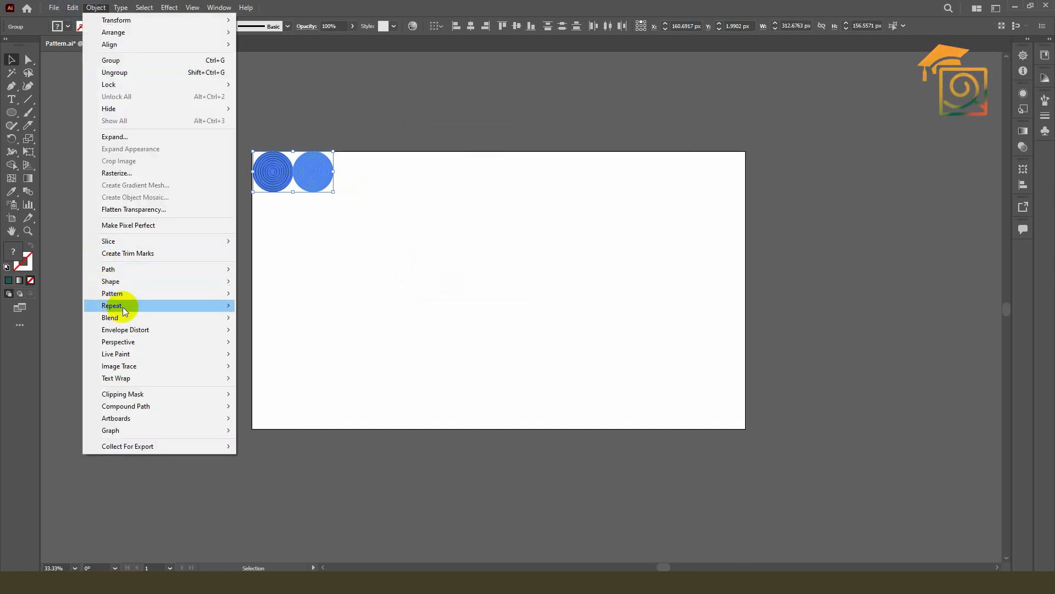
mouse_move(123, 310)
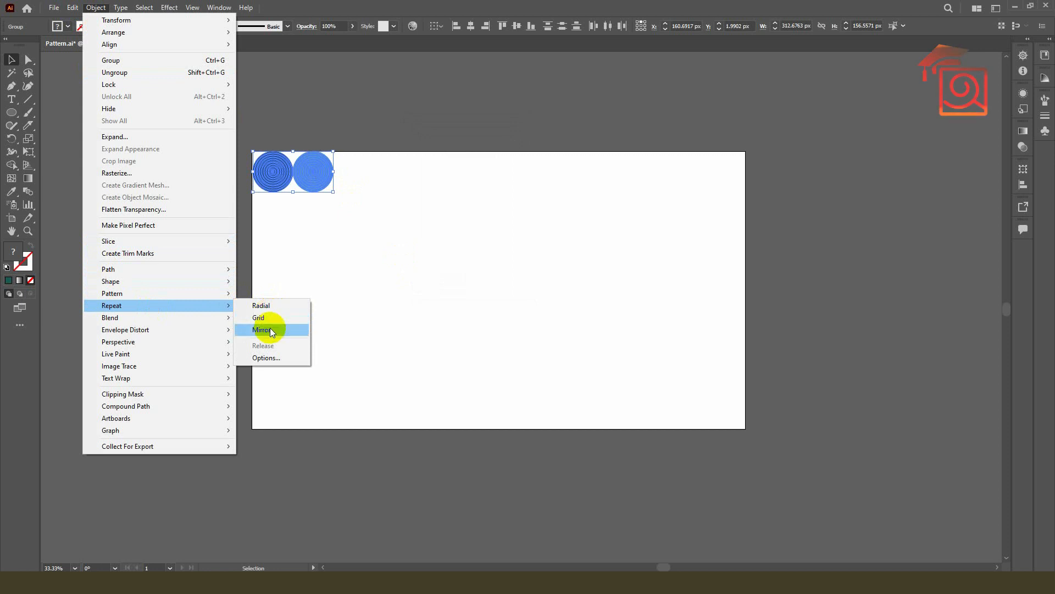
left_click(266, 306)
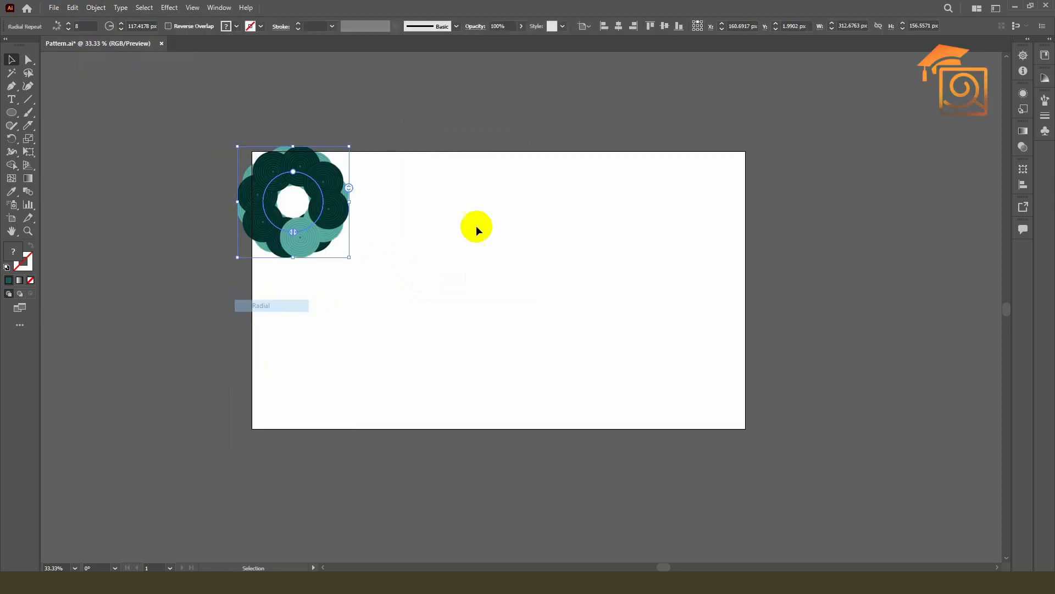
left_click_drag(242, 195, 349, 187)
scroll(292, 174, "up", 1)
scroll(282, 173, "down", 1)
left_click(305, 217)
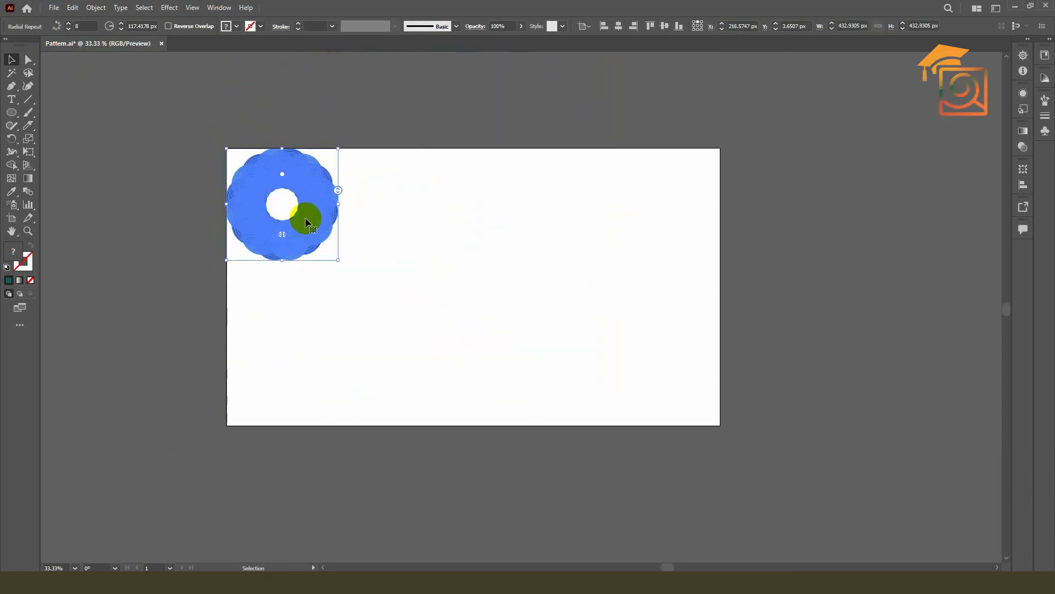
- Try the radial repeat with seven instances and a larger size, and undo these changes
left_click_drag(285, 236, 352, 175)
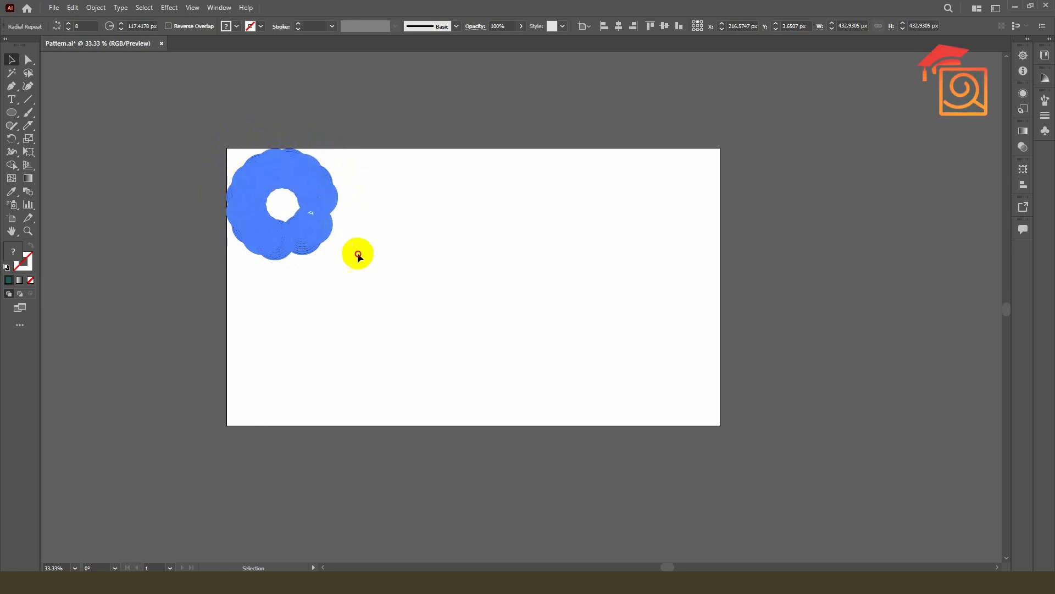
left_click_drag(278, 279, 416, 190)
scroll(265, 208, "up", 2)
mouse_move(414, 188)
left_mouse_down()
mouse_move(415, 212)
mouse_move(414, 177)
left_mouse_up()
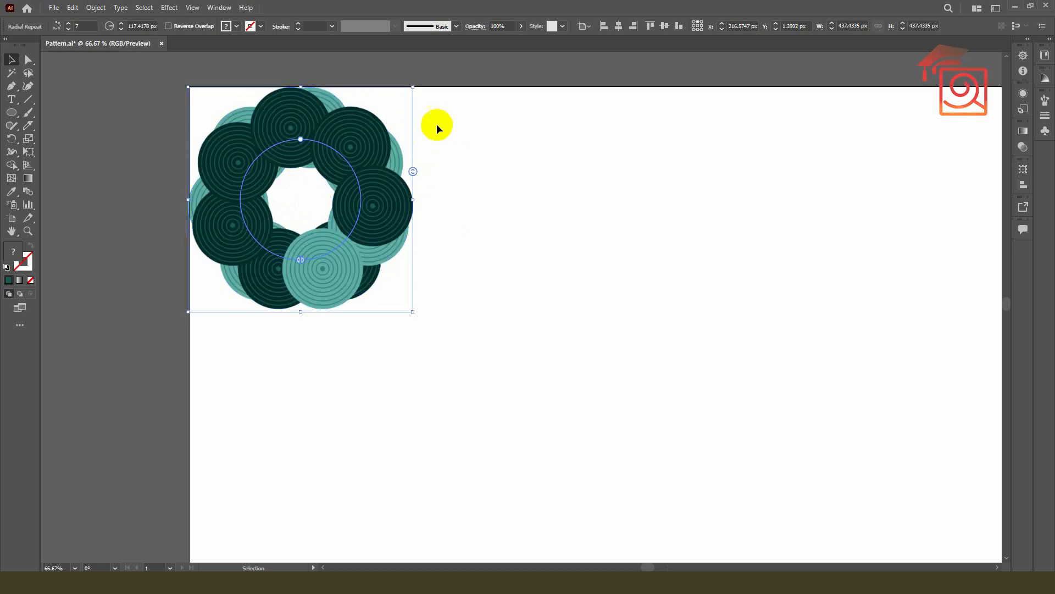
left_click_drag(414, 199, 508, 202)
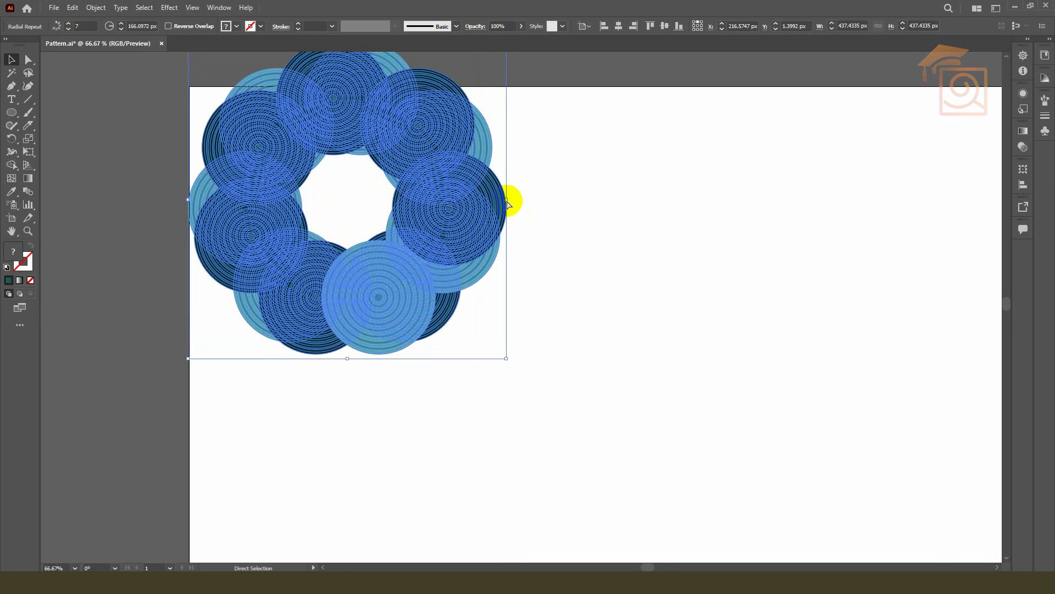
key("ctrl+z")
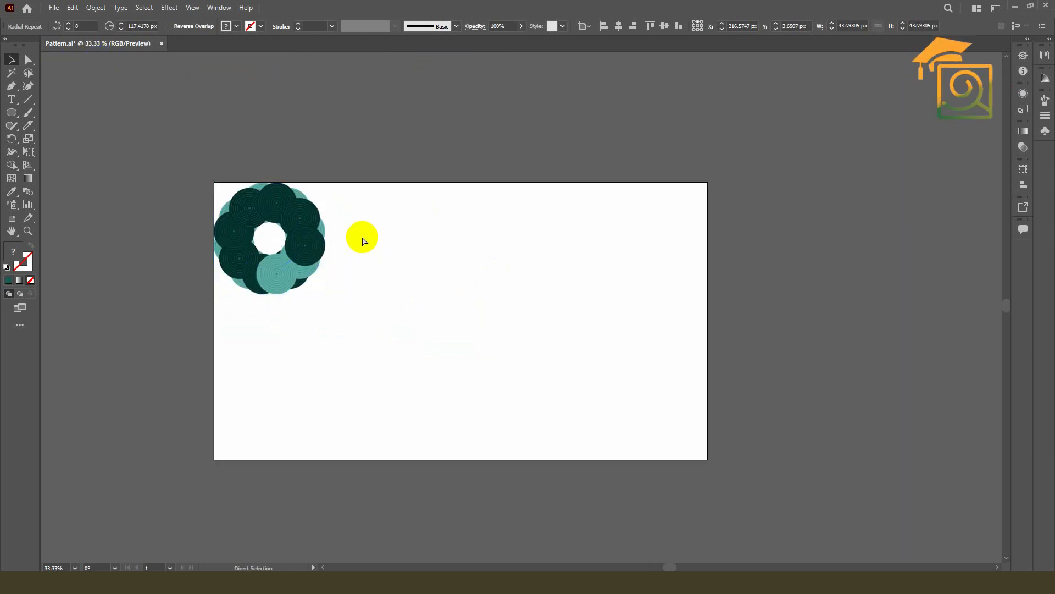
- Restore the original pair of circles on the artboard and place a copy of the radial repeat outside the artboard's left edge
key("ctrl+z")
left_click(390, 297)
key("ctrl+v")
left_click_drag(521, 277, 141, 251)
key("ctrl+z")
left_click_drag(538, 287, 132, 223)
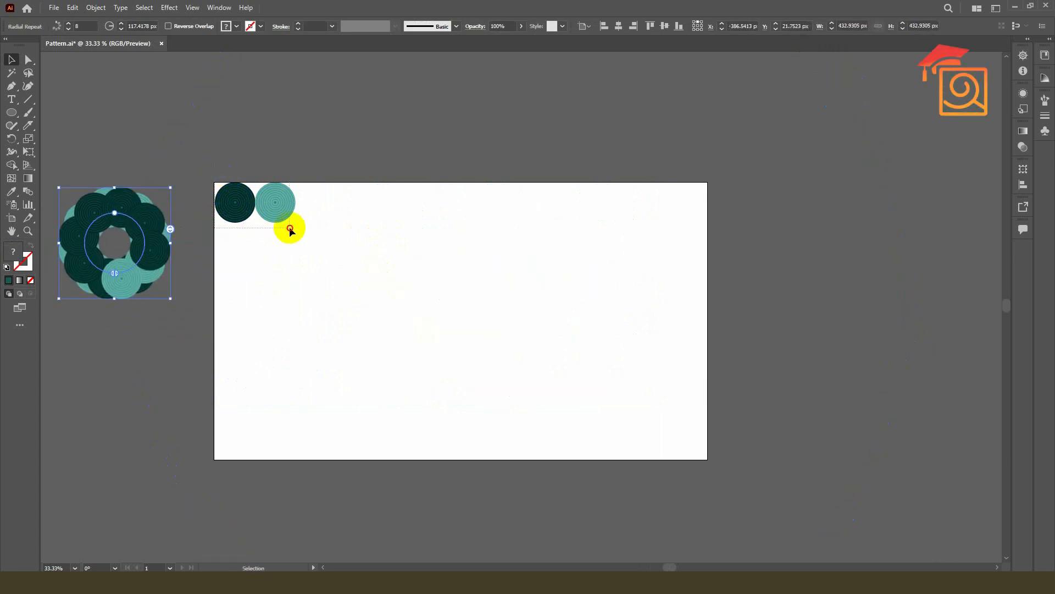
- Create a grid repeat from the two ringed circles and extend it to the artboard's right and bottom edges
left_click_drag(290, 229, 290, 229)
left_click(97, 8)
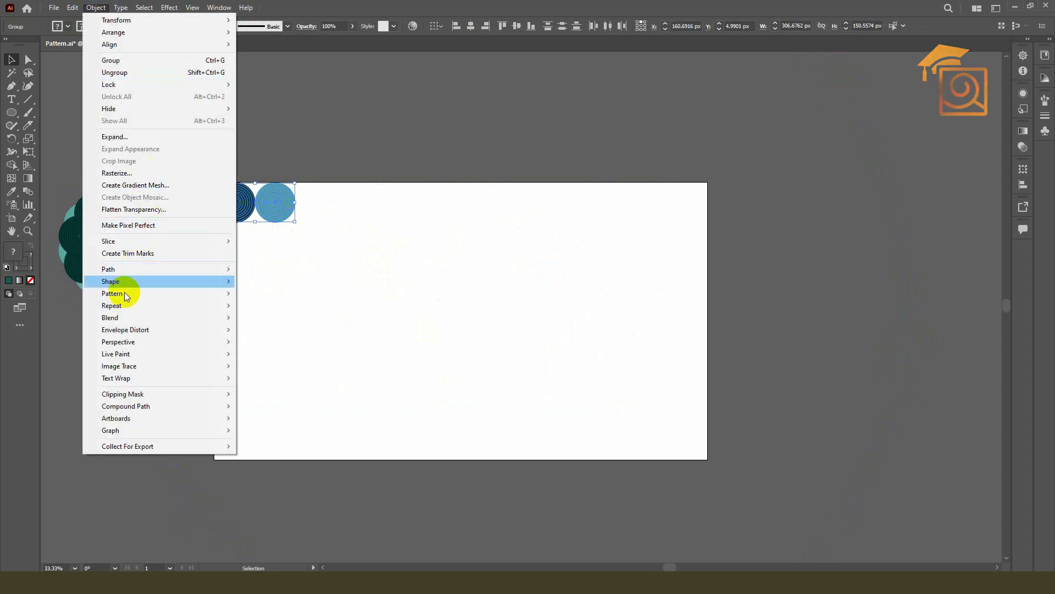
mouse_move(124, 308)
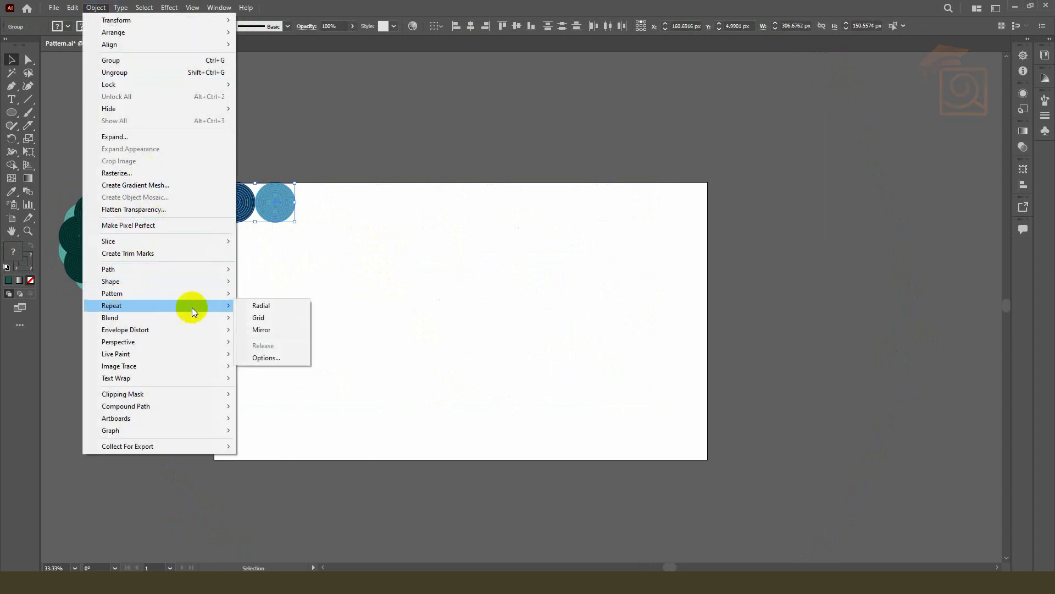
left_click(269, 318)
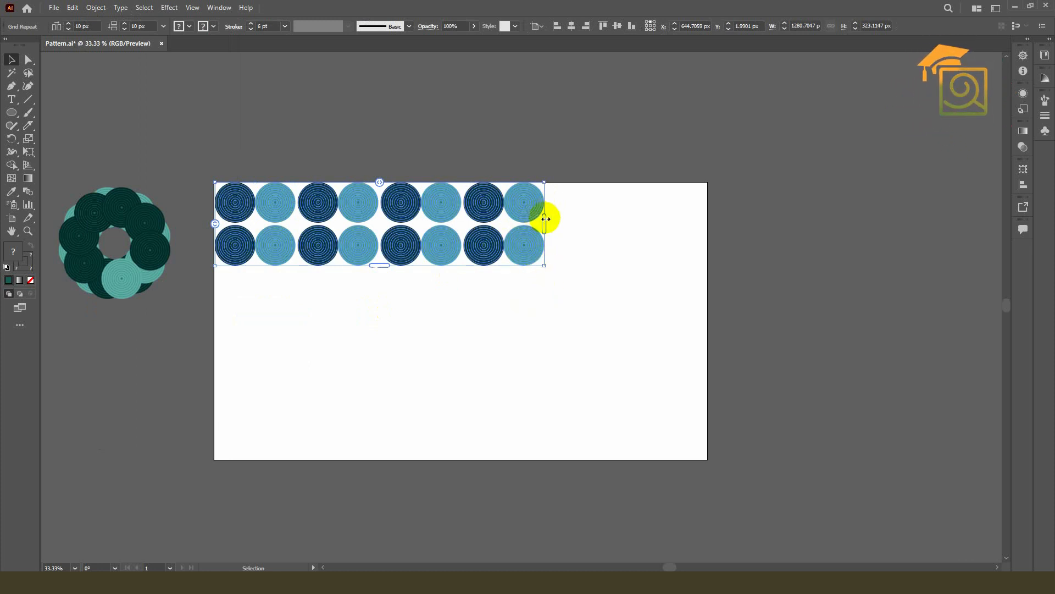
left_click_drag(544, 218, 707, 216)
left_click_drag(461, 270, 462, 459)
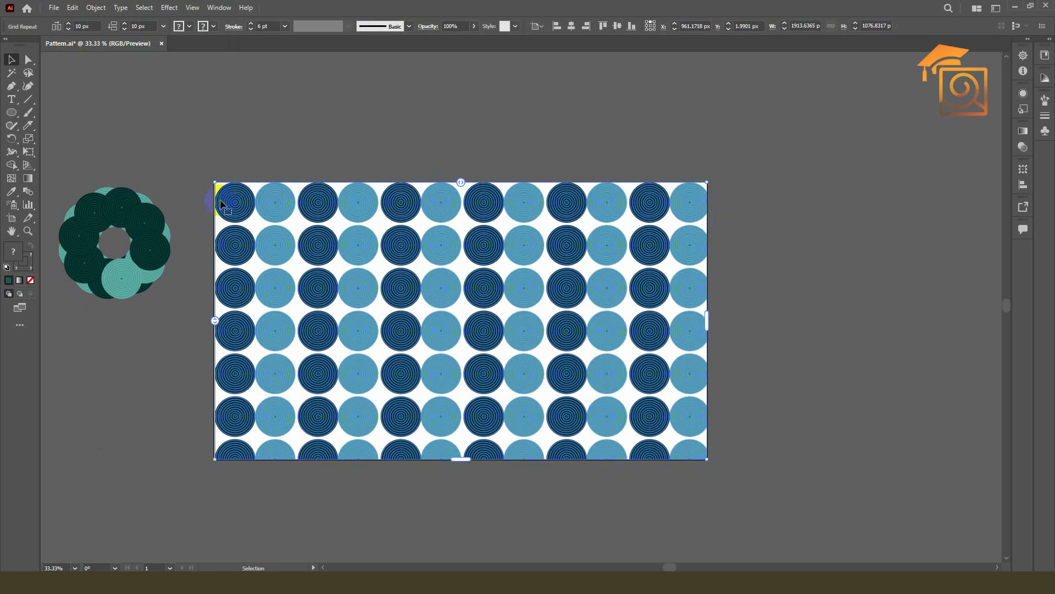
- Tighten the grid repeat so the circles overlap, with about -82 px horizontal and -42 px vertical spacing
left_click_drag(461, 183, 438, 185)
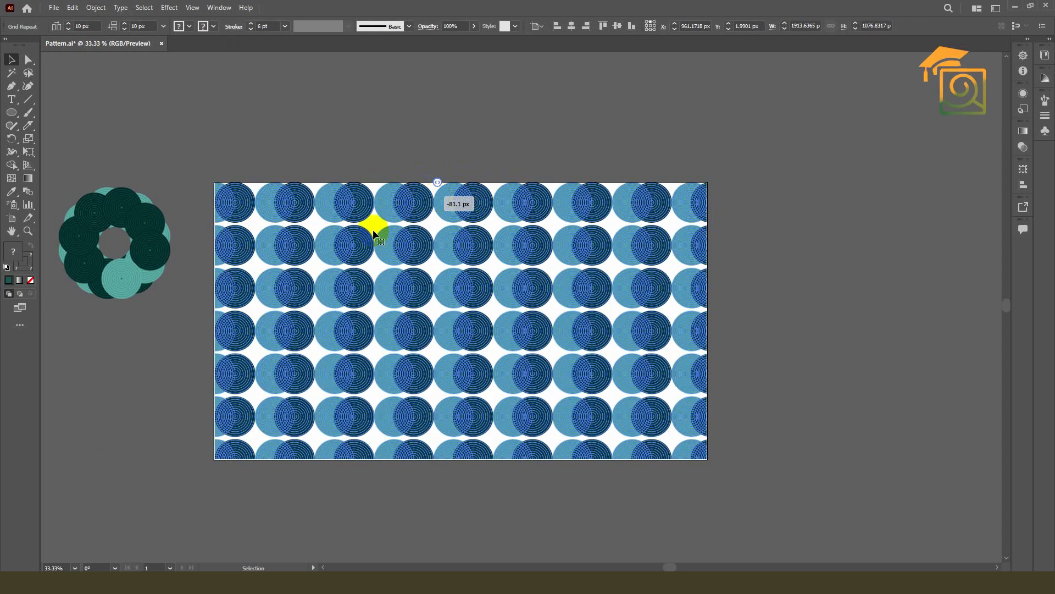
left_click_drag(216, 319, 222, 302)
mouse_move(461, 183)
left_mouse_down()
mouse_move(439, 185)
mouse_move(495, 187)
mouse_move(460, 187)
left_mouse_up()
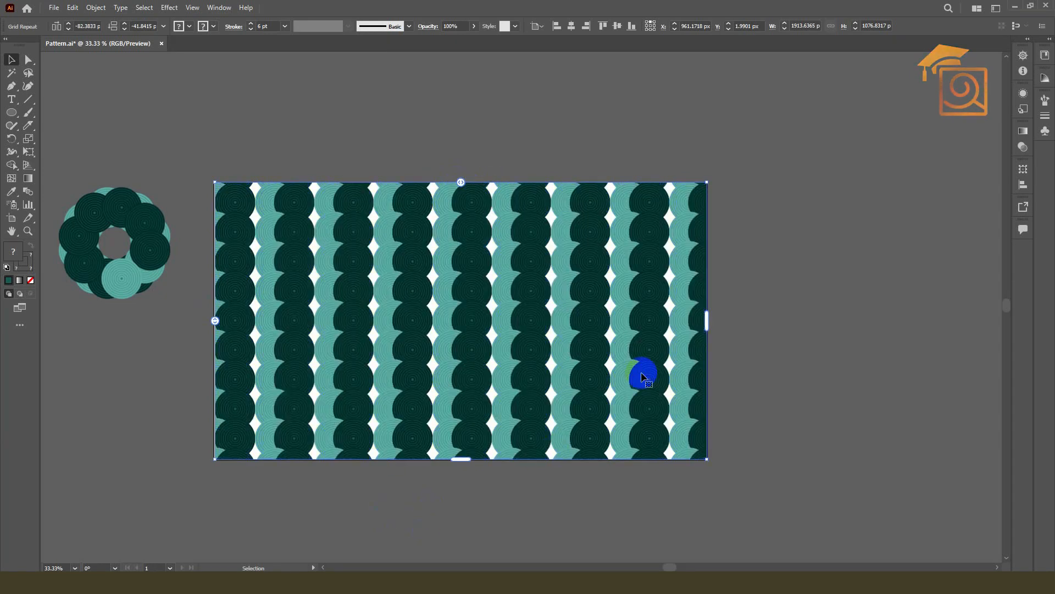
- Scale the grid repeat down to about 636 by 358 px, copy it, and undo back to the original pair of circles
scroll(670, 245, "down", 1)
left_click_drag(694, 392, 452, 267)
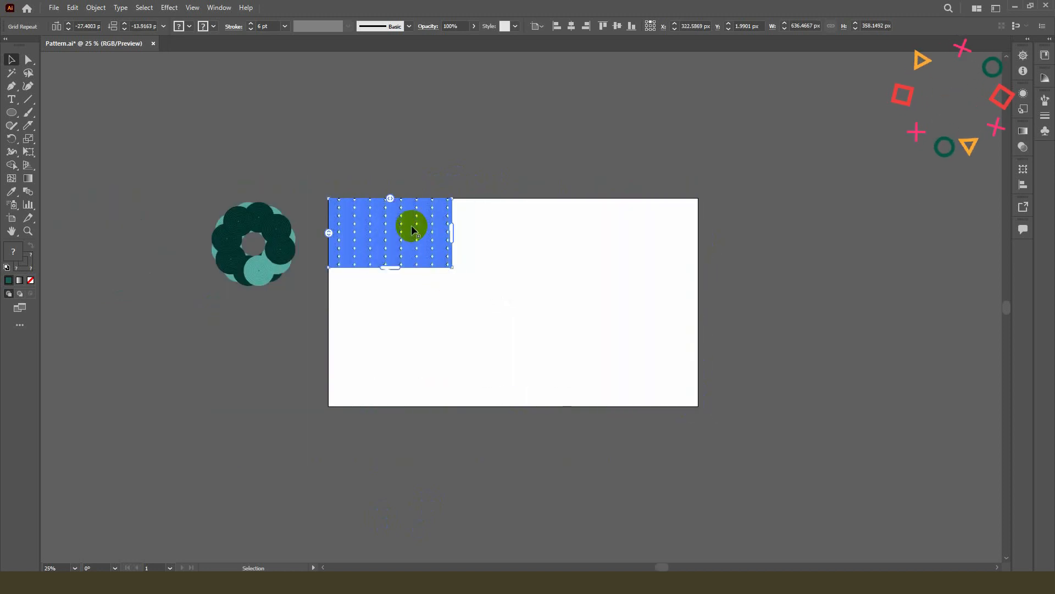
key("ctrl+z")
key("ctrl+z")
key("ctrl+z")
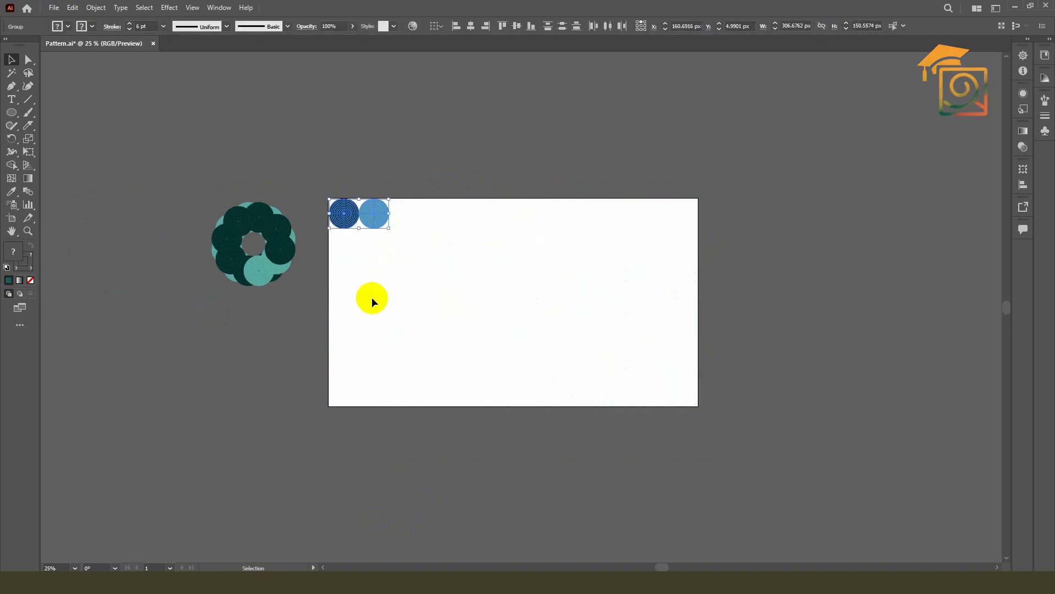
- Place the copied small grid repeat outside the artboard's left edge, below the radial repeat
left_click(376, 292)
key("ctrl+v")
left_click_drag(544, 309, 265, 343)
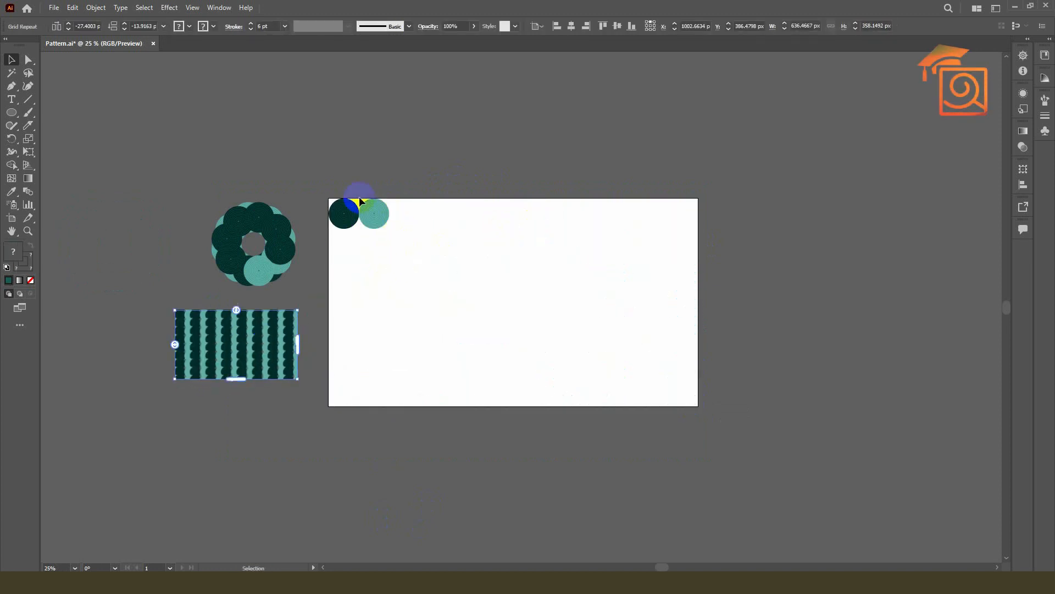
- Create a mirror repeat from the pair of circles and shift its vertical axis left so the light circles overlap
scroll(352, 201, "up", 1)
left_click_drag(340, 194, 402, 242)
left_click(96, 7)
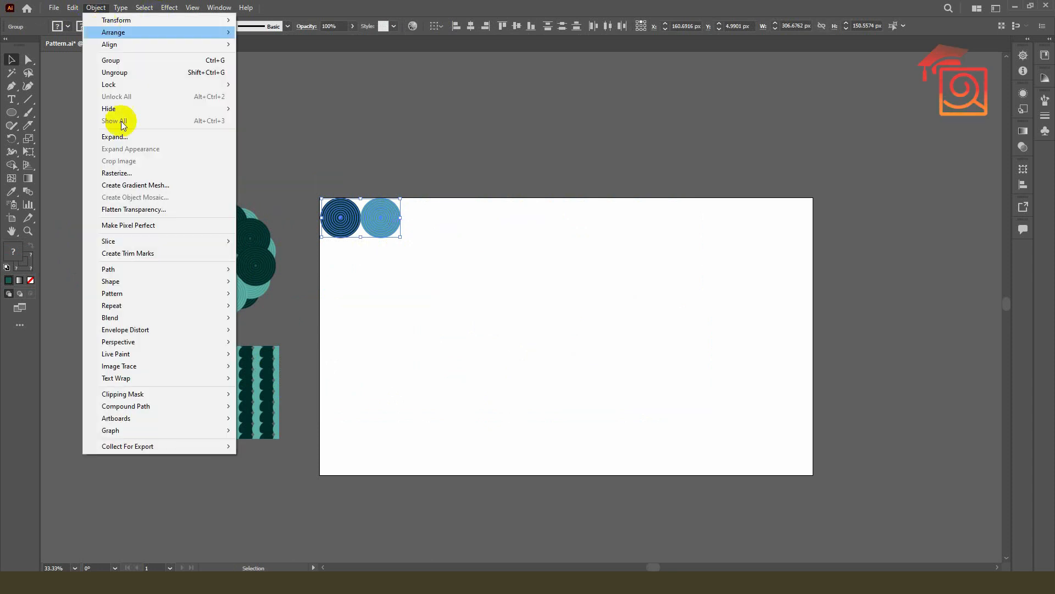
mouse_move(140, 297)
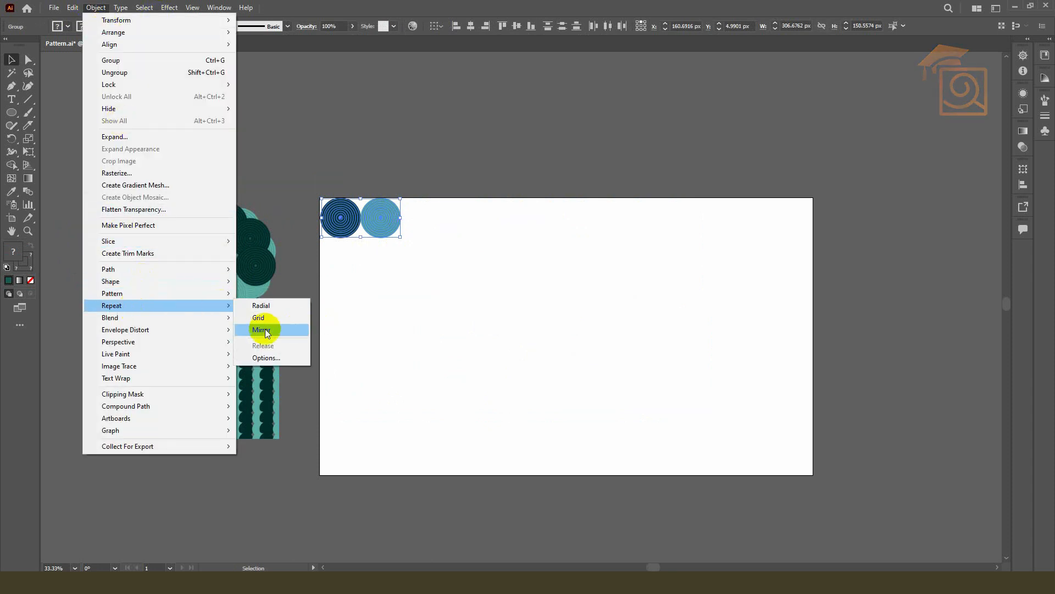
left_click(265, 329)
left_click_drag(424, 221, 393, 321)
left_click(421, 259)
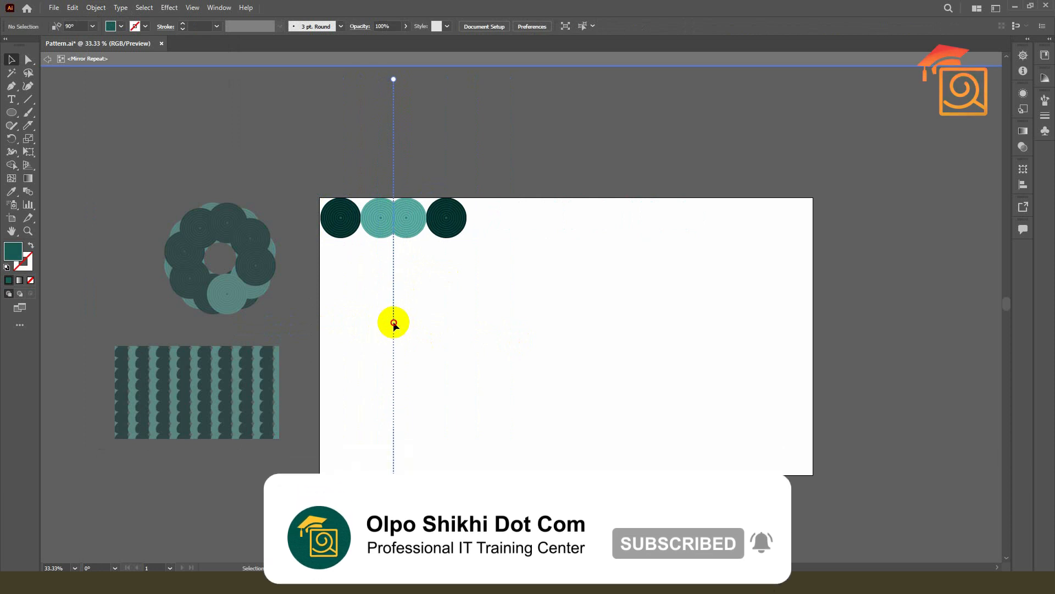
- Duplicate the circle pair downward inside the mirror repeat until seven touching rows reach the artboard's bottom edge
left_click_drag(320, 189, 380, 259)
key("ctrl+d")
key("ctrl+d")
key("ctrl+d")
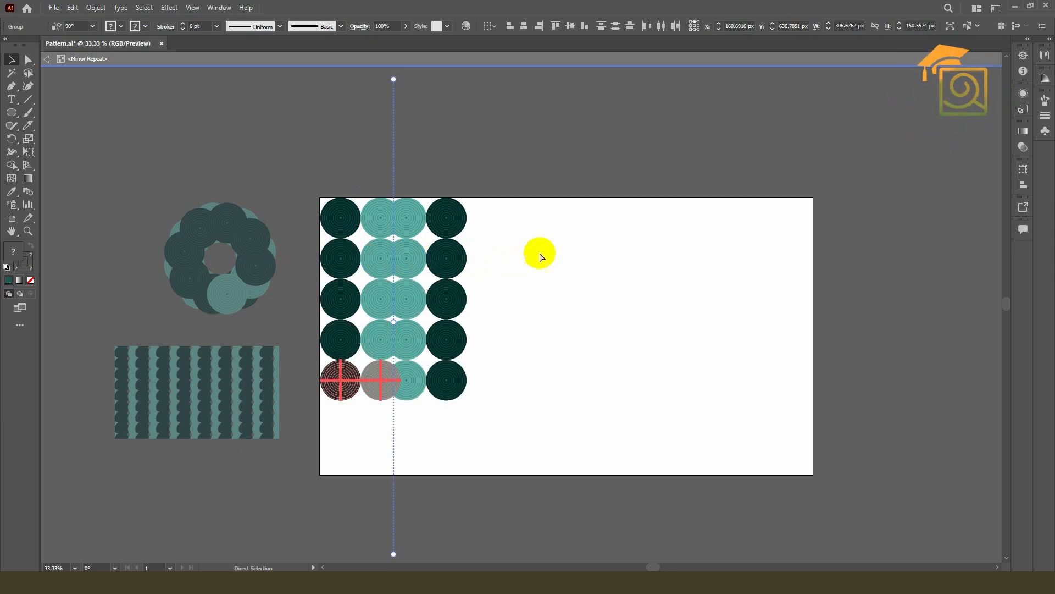
key("ctrl+d")
key("ctrl+d")
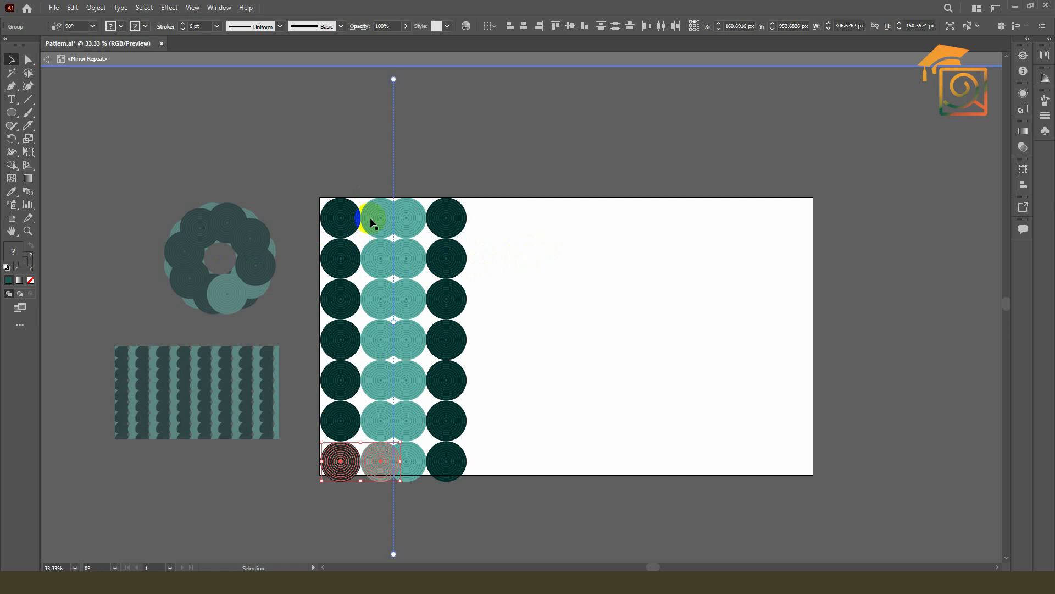
- Duplicate all seven rows across the mirror axis, slightly higher so the dark circles overlap there, and exit the mirror repeat
key("ctrl+a")
left_click_drag(398, 340, 434, 335)
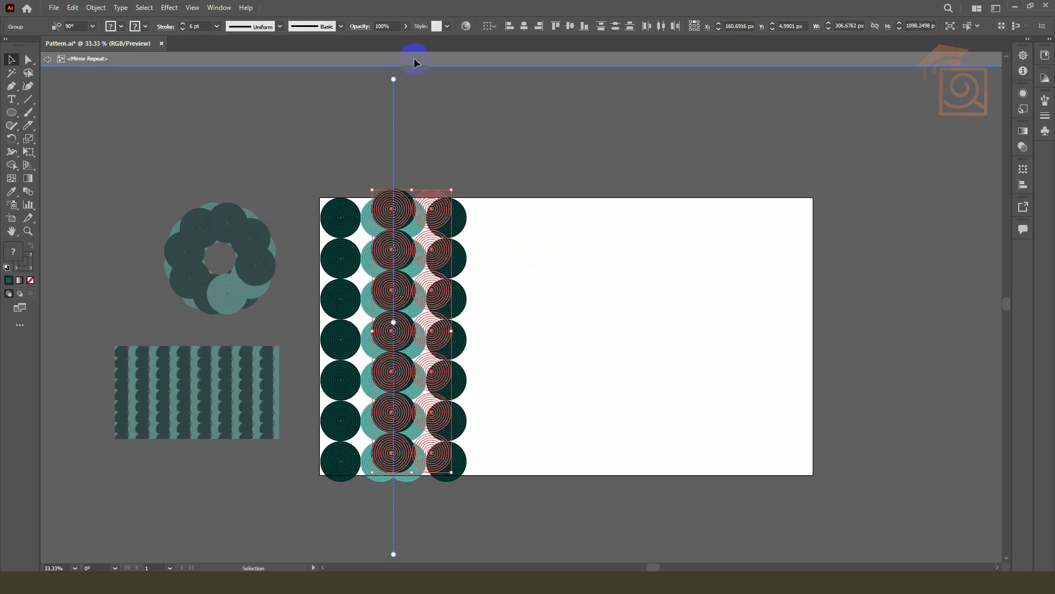
left_click(413, 56)
left_click(539, 243)
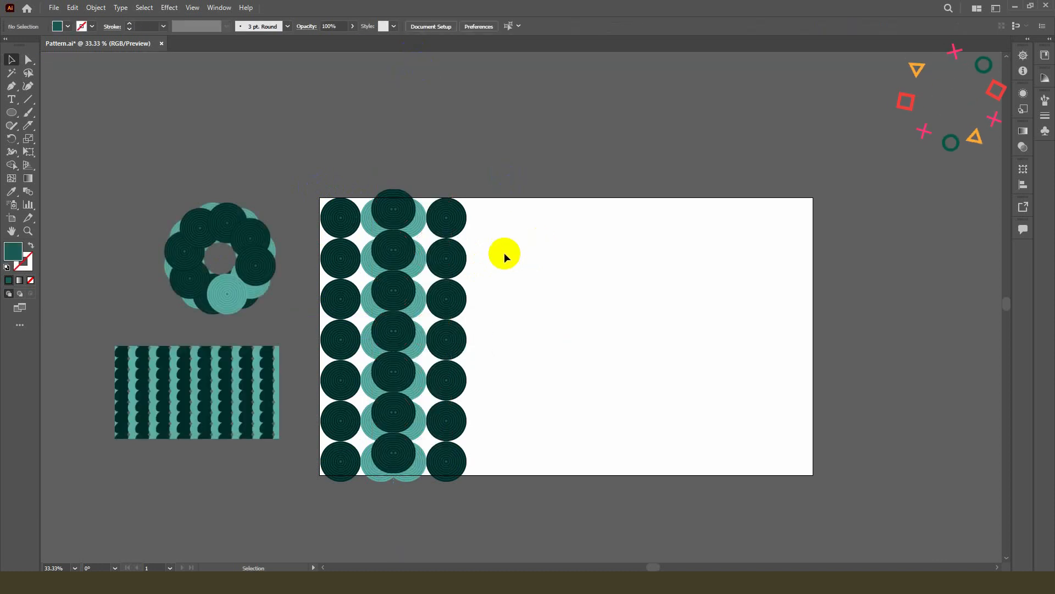
- Move the radial repeat onto the artboard, near its upper edge and right of the mirrored columns
left_click(438, 253)
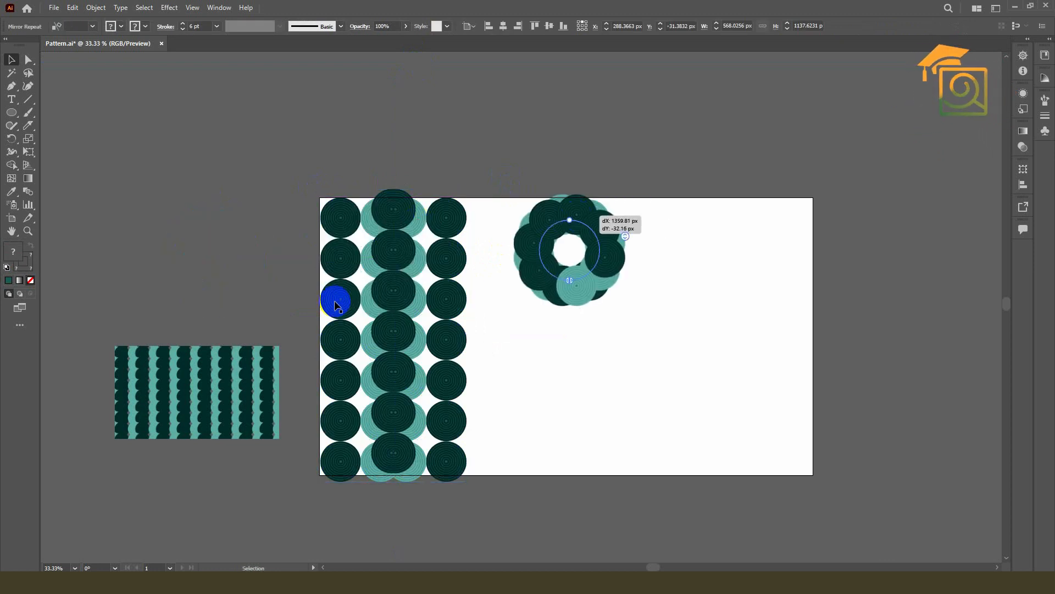
left_click_drag(577, 216, 577, 216)
left_click(198, 365)
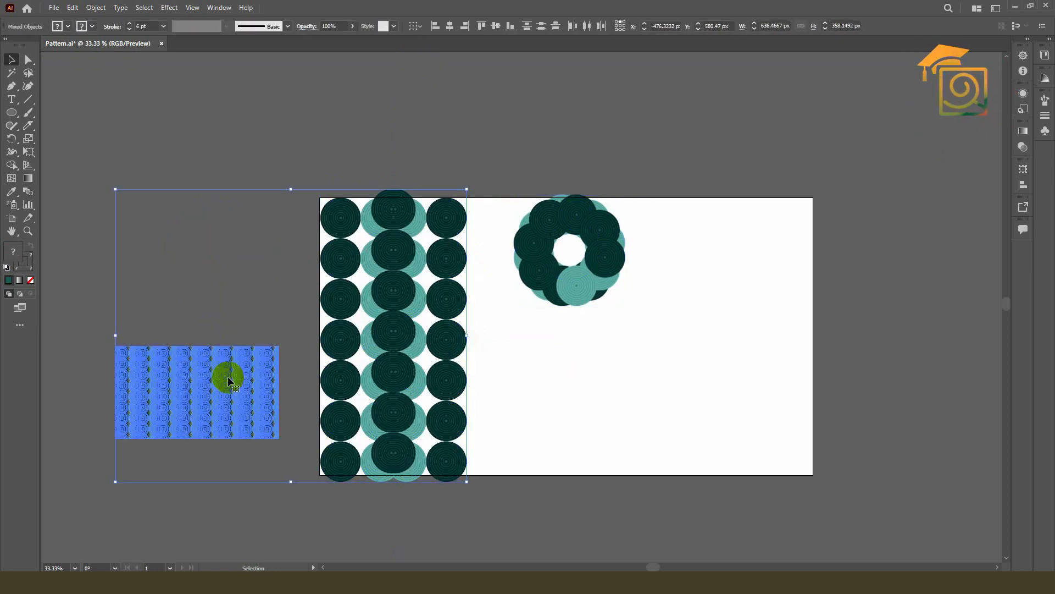
left_click(502, 369)
- Move the grid repeat onto the artboard below the radial repeat and enlarge it to about one and a half times its size
left_click_drag(258, 364, 630, 336)
left_click_drag(651, 414, 735, 459)
left_click(671, 249)
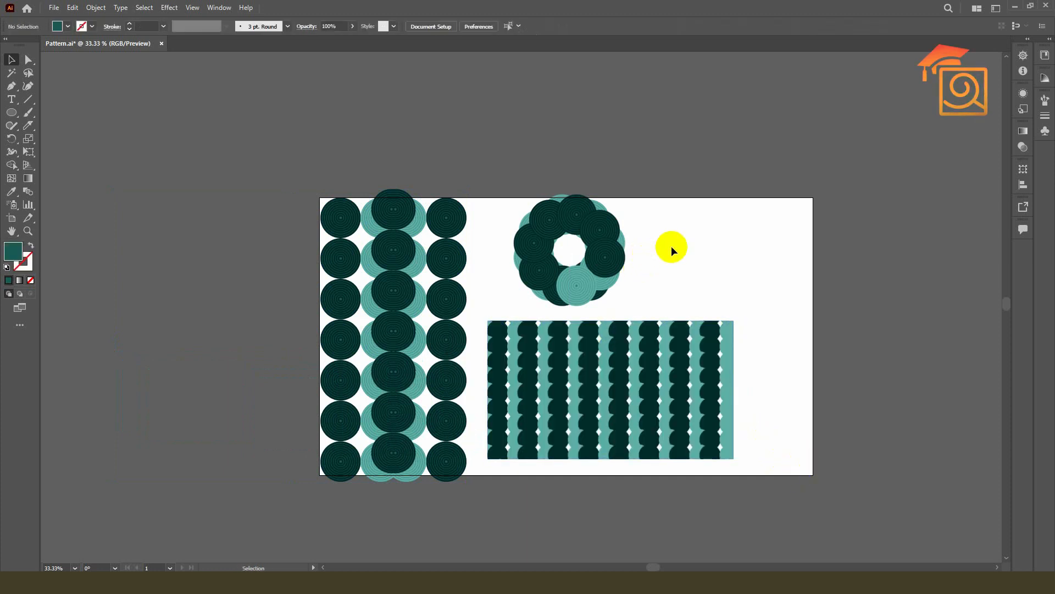